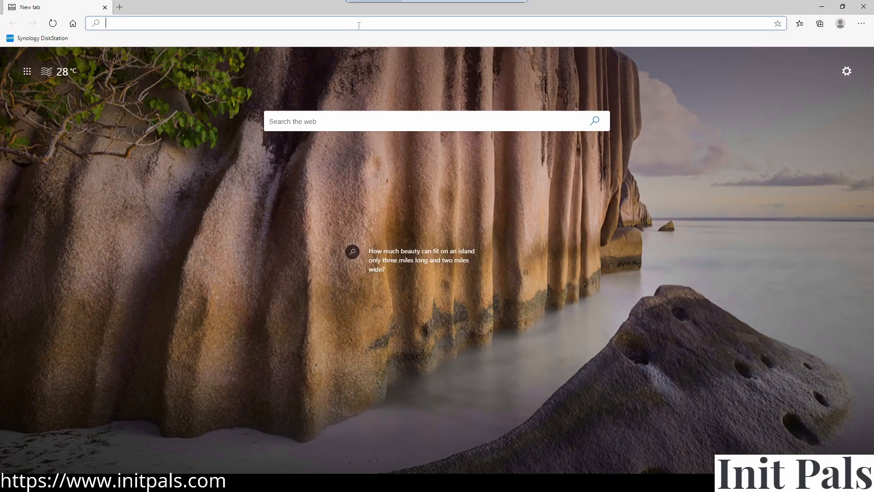
pyautogui.write('https://www.virtualbox.org/wiki/Downloads')
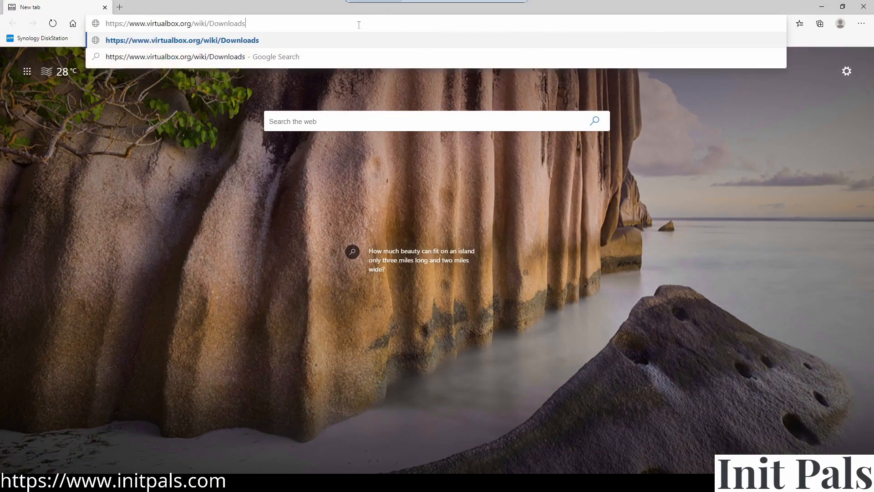
pyautogui.press('Return')
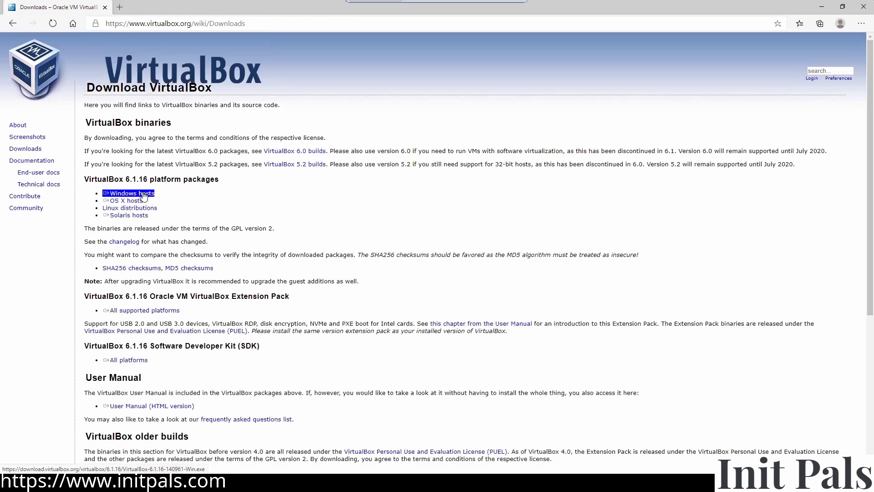
pyautogui.click(144, 195)
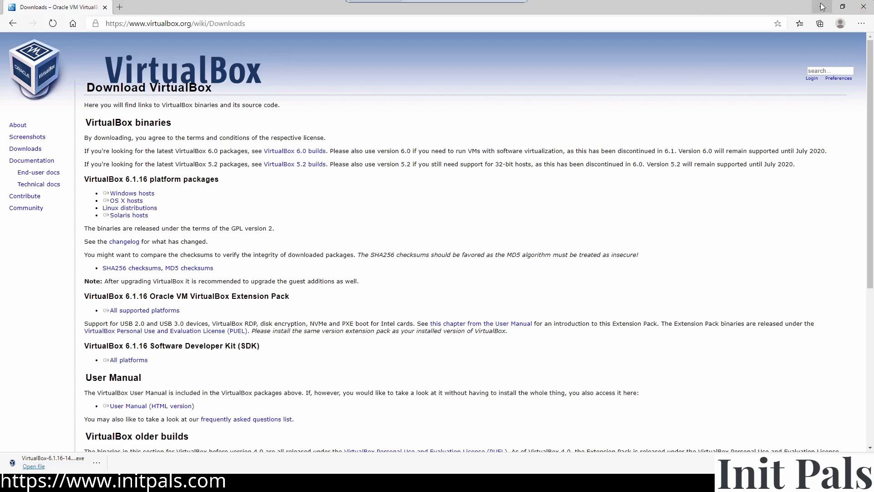
# - Show the downloaded VirtualBox-6.1.16-140961-Win.exe in its folder, launch it, and allow it to make changes to the device
pyautogui.click(96, 462)
pyautogui.click(165, 382)
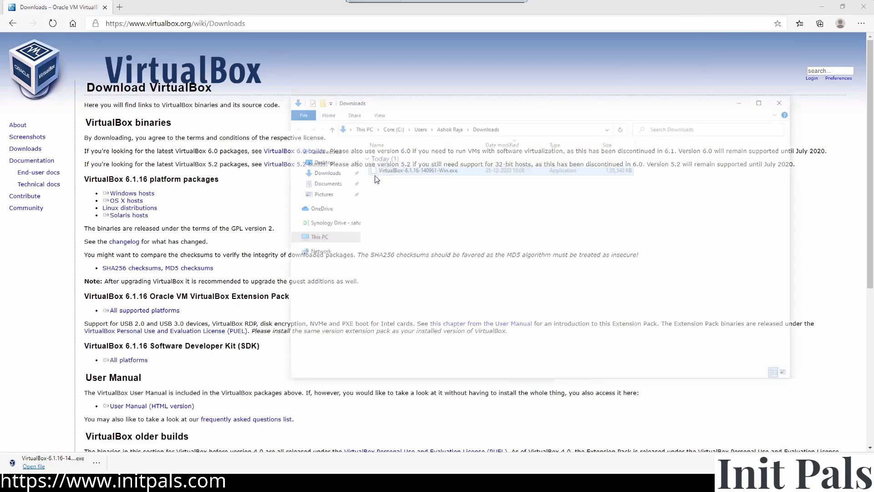
pyautogui.rightClick(440, 171)
pyautogui.click(483, 185)
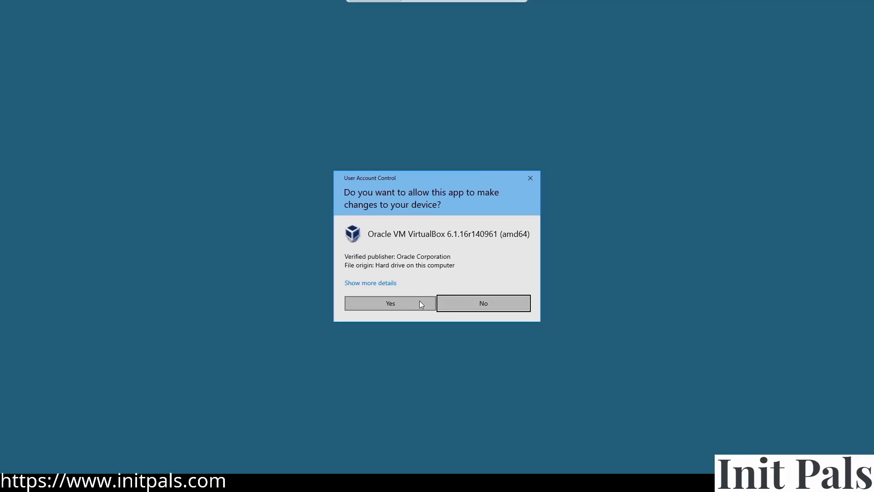
pyautogui.click(419, 301)
# - Install VirtualBox 6.1.16 with the default features, location and shortcuts, and start it on finishing the setup
pyautogui.click(483, 313)
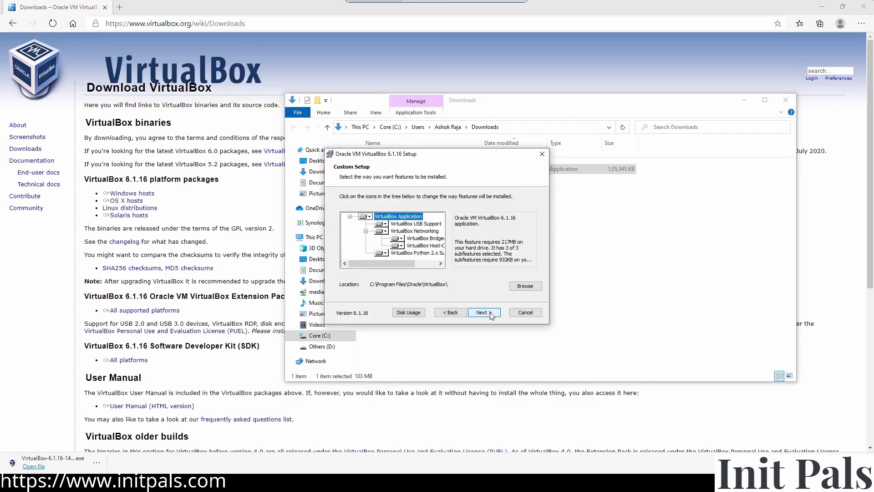
pyautogui.click(484, 313)
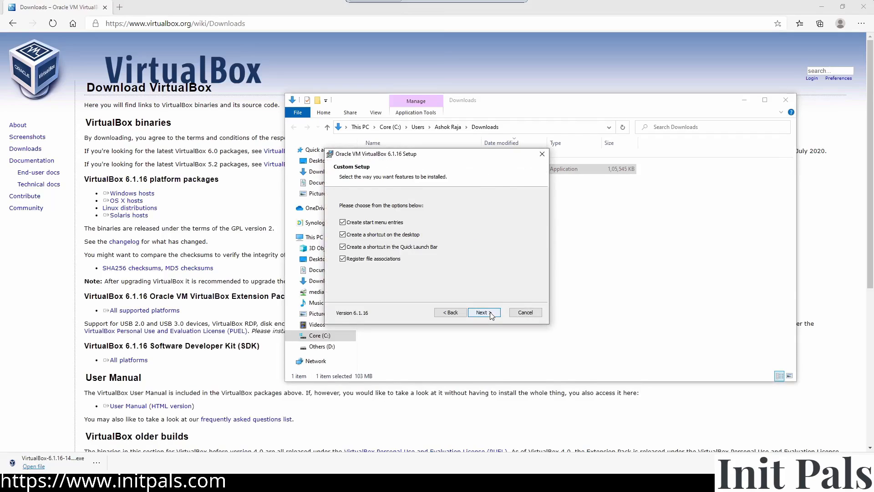
pyautogui.click(491, 314)
pyautogui.click(491, 314)
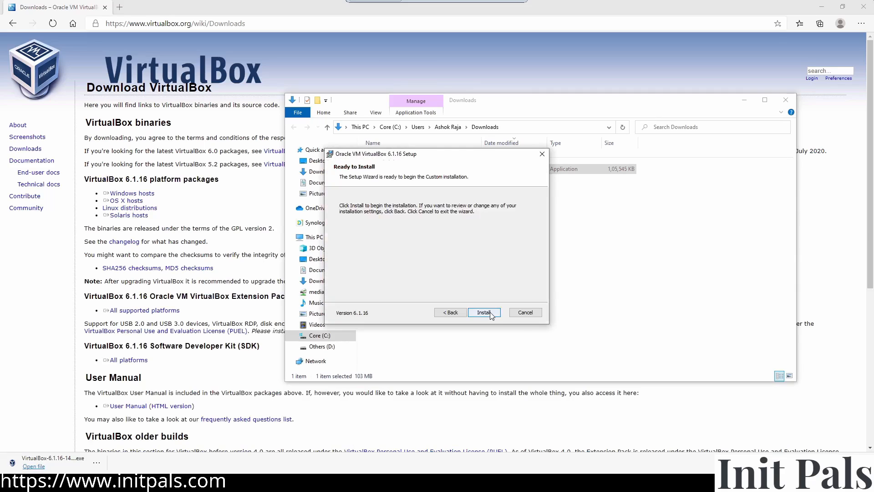
pyautogui.click(484, 313)
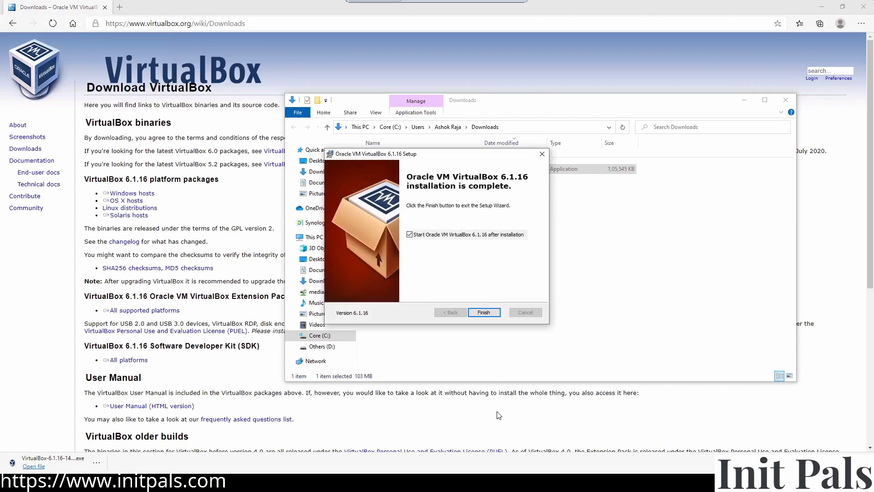
pyautogui.click(484, 313)
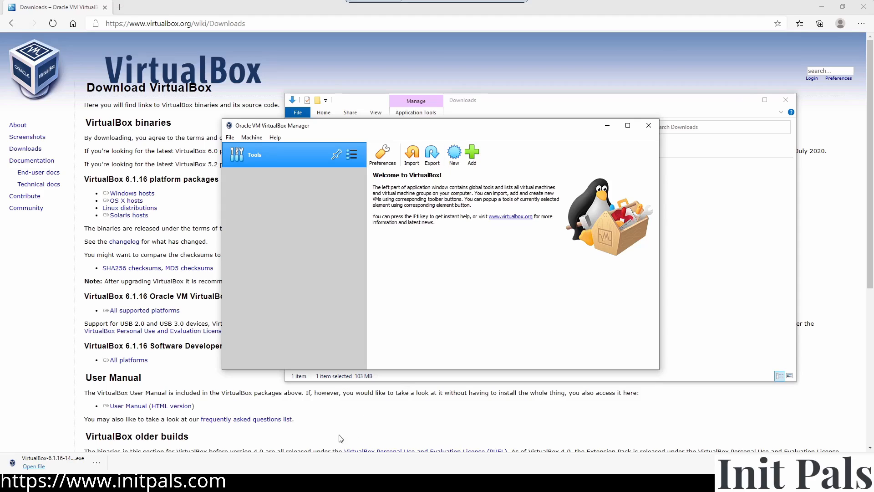
pyautogui.click(282, 485)
pyautogui.click(537, 122)
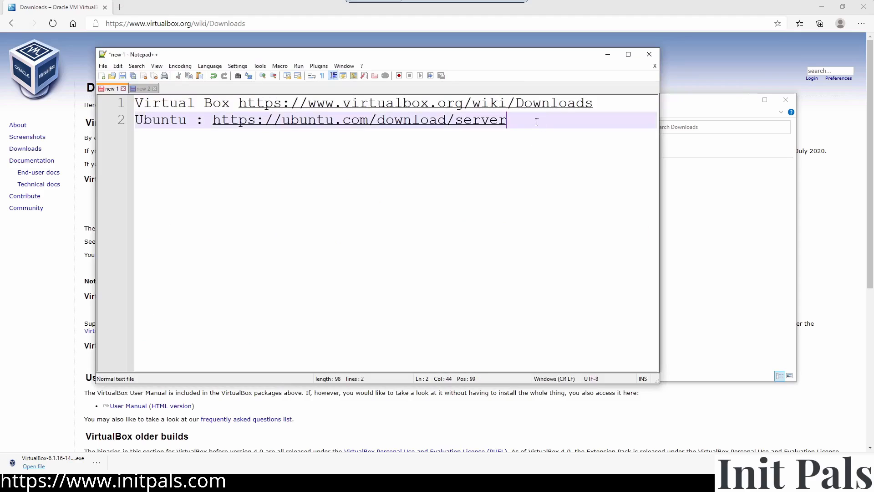
pyautogui.moveTo(350, 142); pyautogui.dragTo(213, 122)
pyautogui.hotkey('ctrl', 'c')
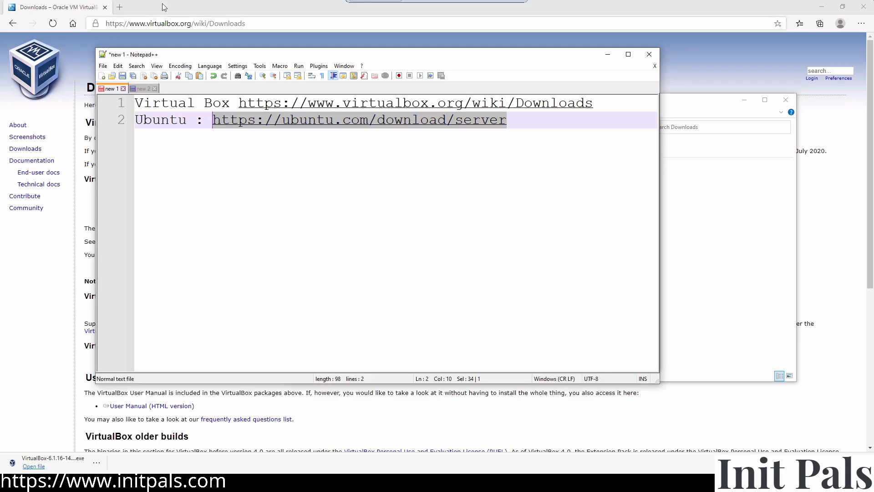
pyautogui.click(119, 7)
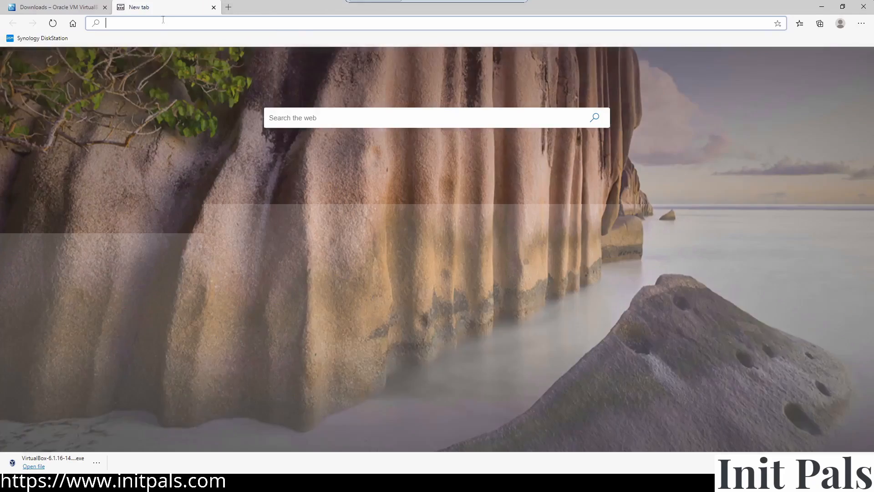
pyautogui.hotkey('ctrl', 'v')
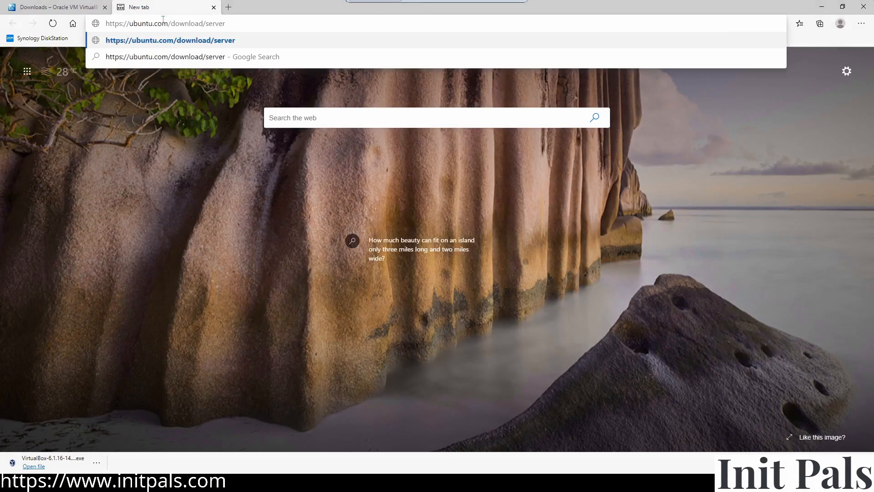
pyautogui.press('Return')
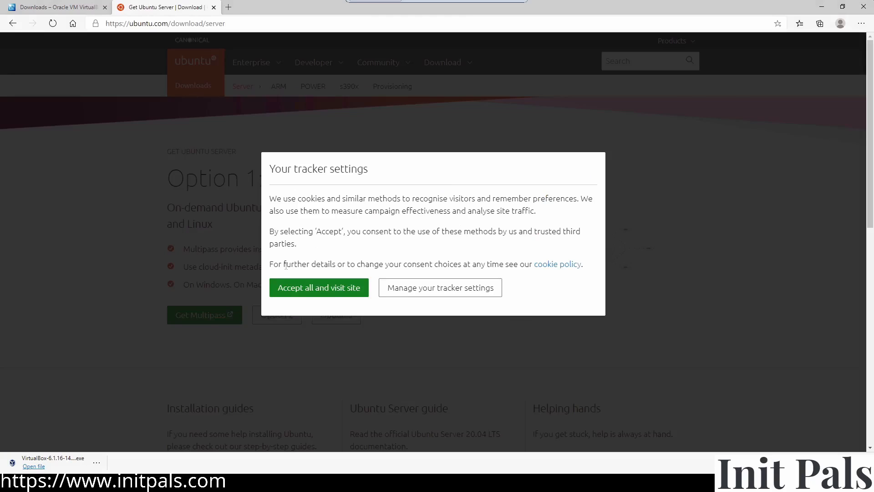
# - Accept the site's tracker settings and download Ubuntu Server 20.04.1 LTS through Option 3, the manual install
pyautogui.click(319, 289)
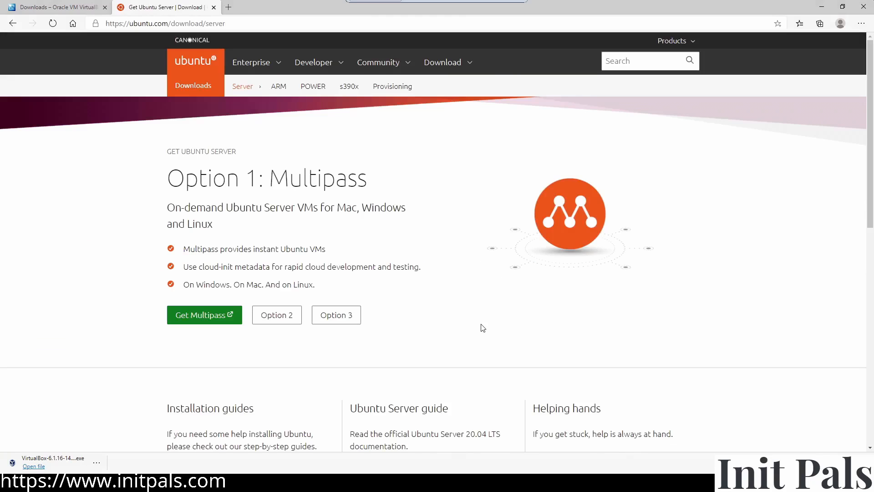
pyautogui.click(347, 324)
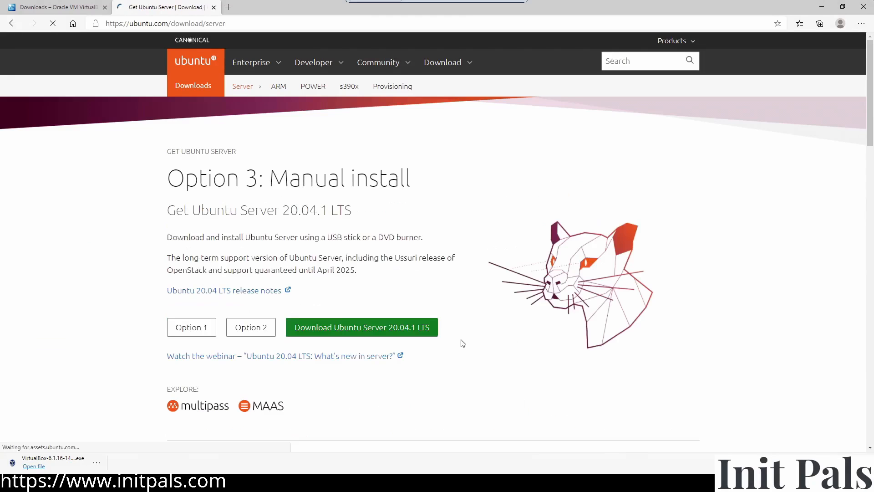
pyautogui.click(391, 328)
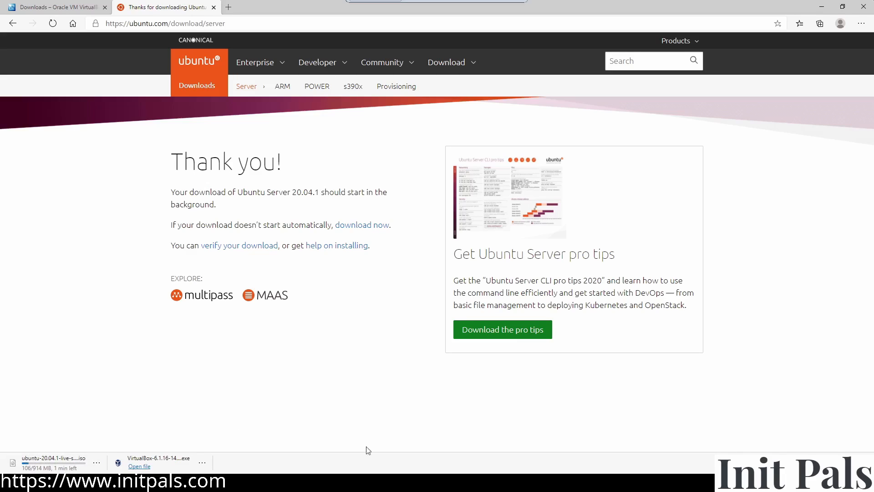
# - Switch to VirtualBox Manager and open the folder chooser for the Default Machine Folder in the general preferences
pyautogui.click(329, 489)
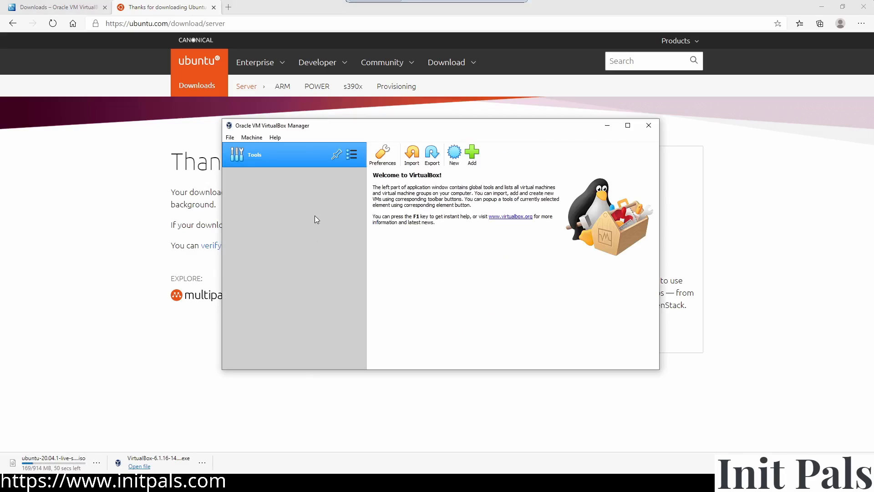
pyautogui.click(230, 138)
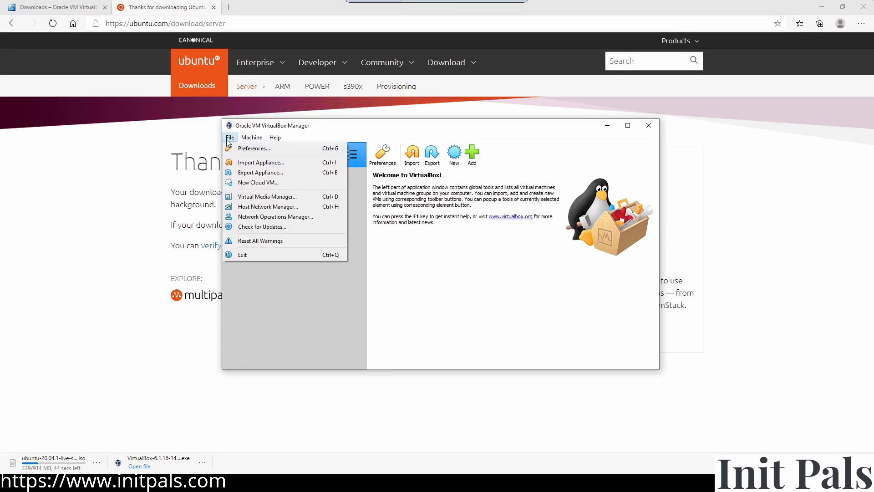
pyautogui.click(274, 152)
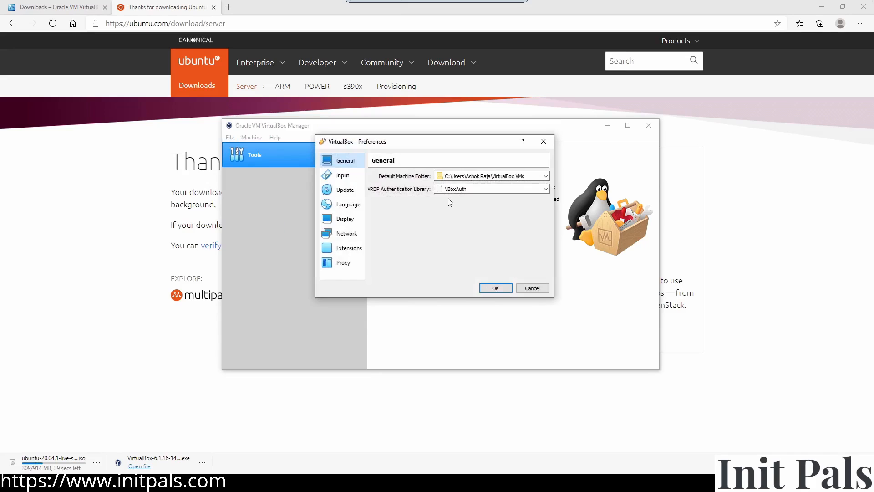
pyautogui.click(518, 173)
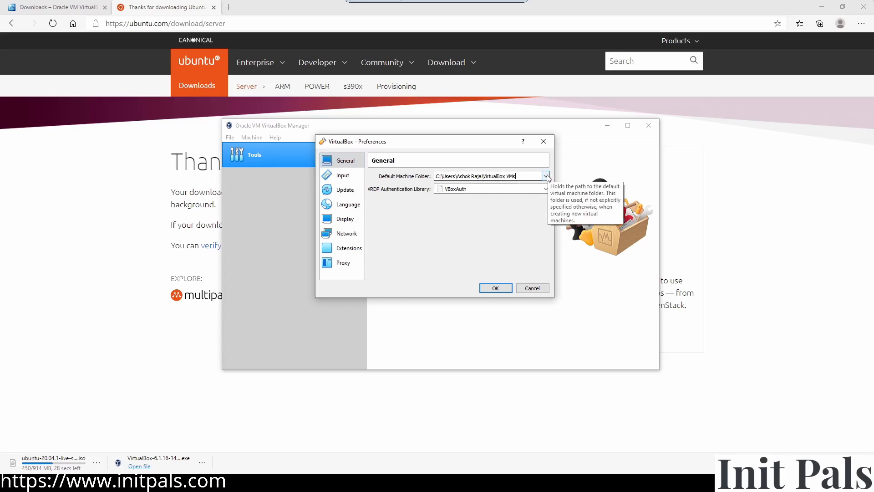
pyautogui.click(547, 176)
pyautogui.click(486, 192)
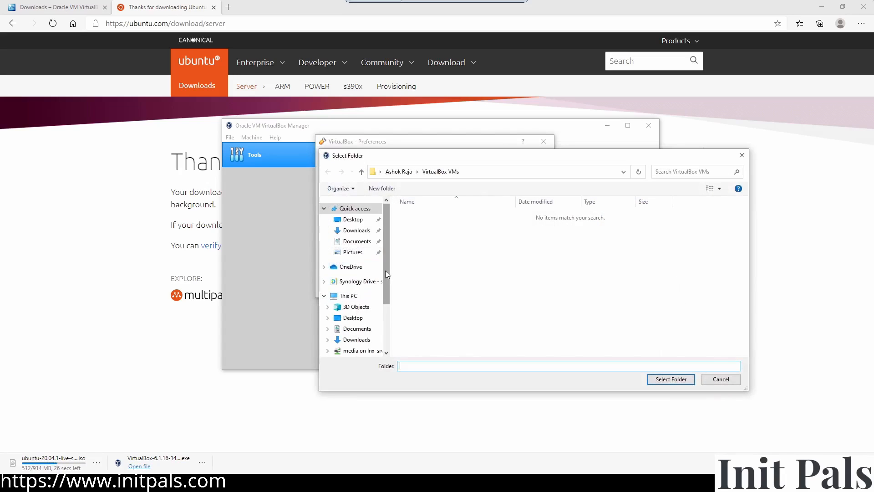
# - Create a new folder named vms on the Others (D:) drive
pyautogui.scroll(-2, 382, 278)
pyautogui.click(357, 354)
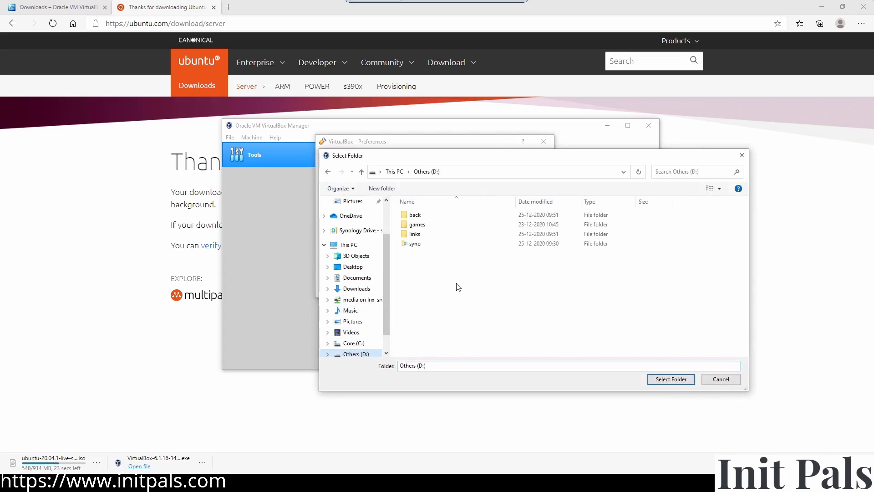
pyautogui.rightClick(440, 264)
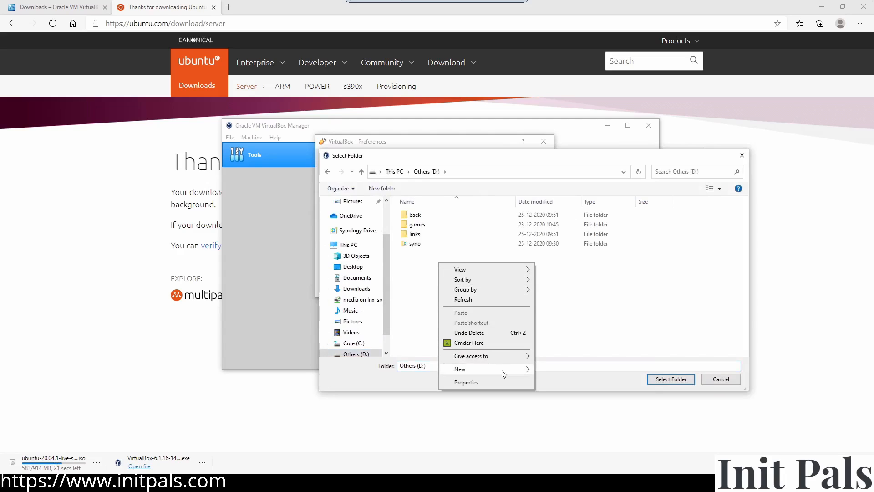
pyautogui.moveTo(504, 374)
pyautogui.click(553, 367)
pyautogui.write('vms')
pyautogui.click(477, 257)
# - Set D:\vms as the default machine folder and save the preferences
pyautogui.doubleClick(477, 256)
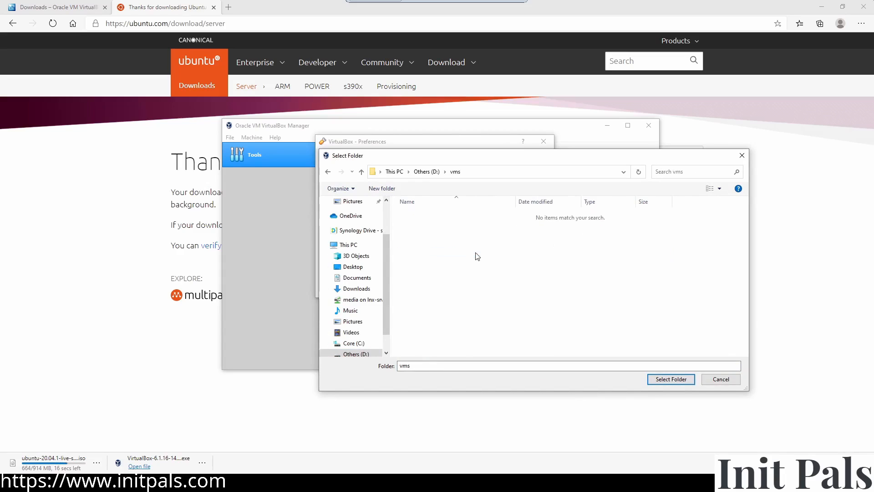
pyautogui.click(671, 379)
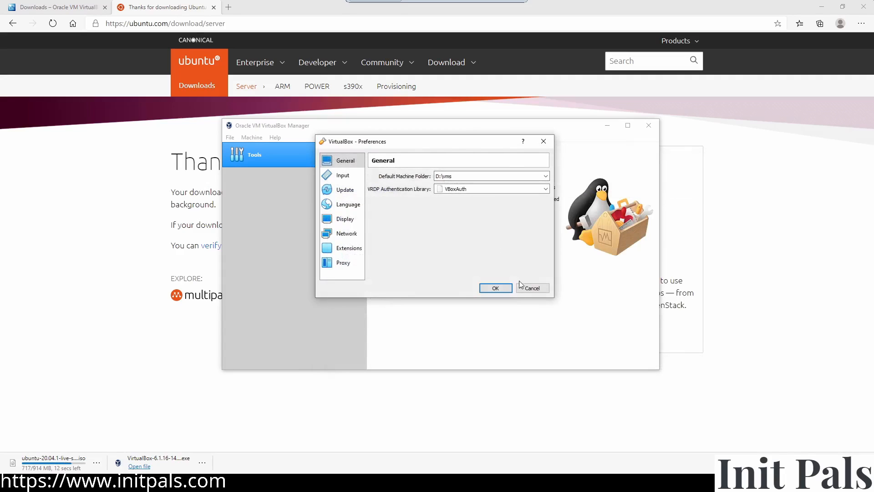
pyautogui.click(506, 289)
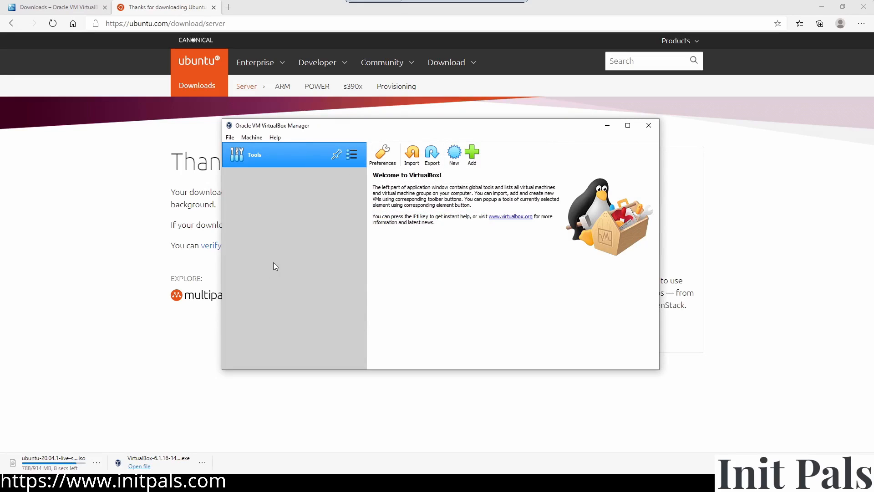
# - Start a new virtual machine named ubu-srv in D:\vms with type Linux and version Ubuntu (64-bit)
pyautogui.click(452, 158)
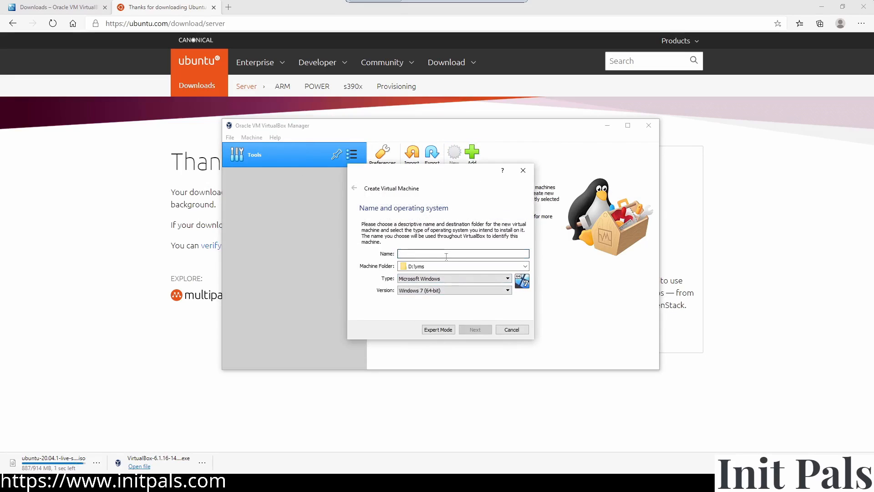
pyautogui.write('ubu-srv')
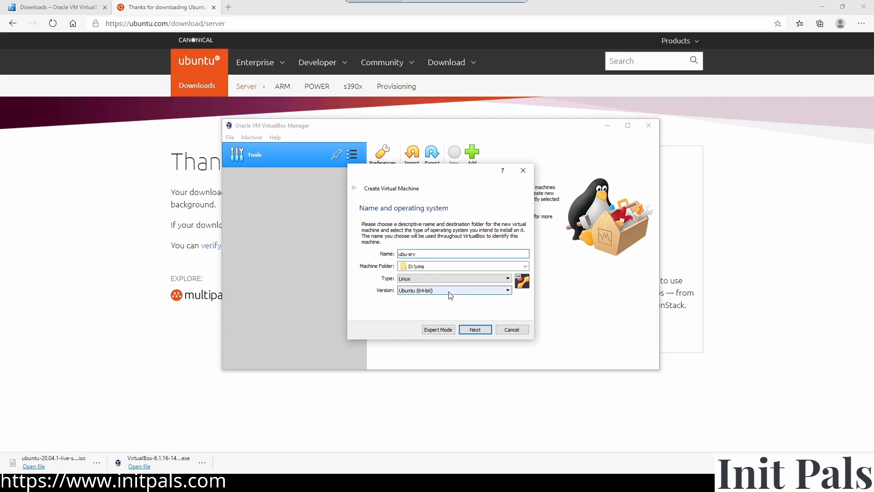
pyautogui.click(475, 331)
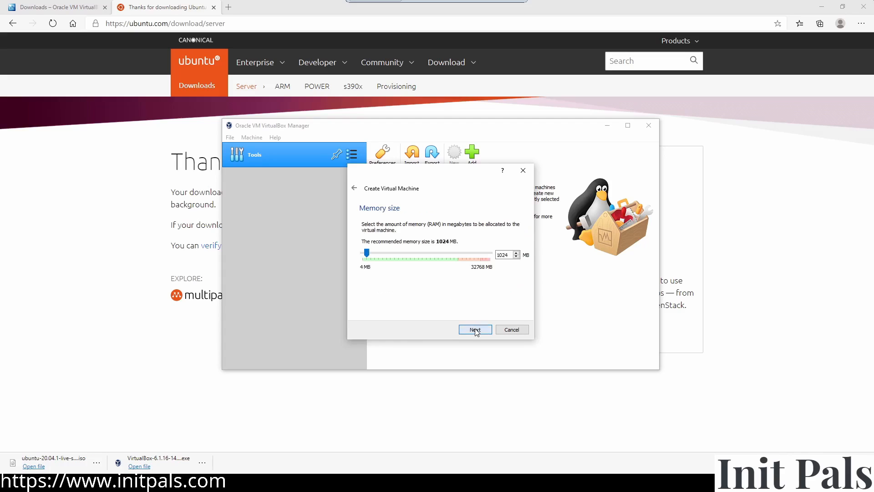
# - Set the virtual machine's memory size to 2048 MB
pyautogui.doubleClick(511, 254)
pyautogui.write('2048')
pyautogui.click(478, 330)
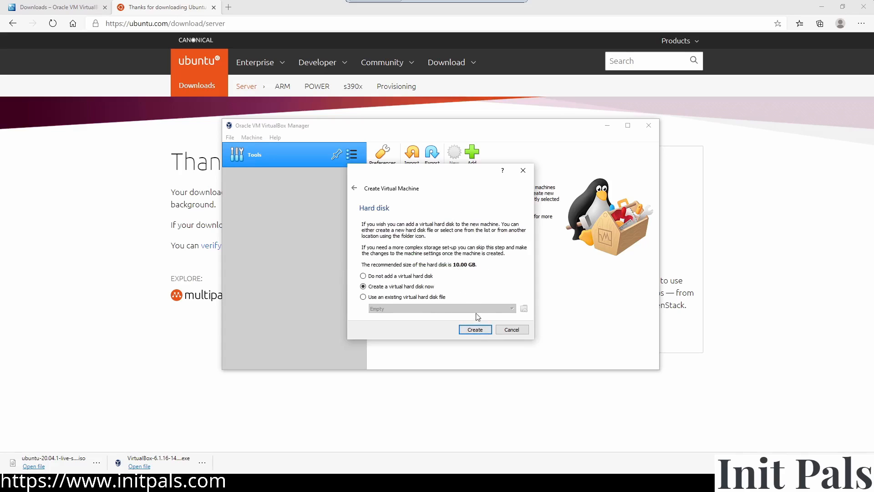
# - Create a dynamically allocated 10.00 GB VDI hard disk for the machine at D:\vms\ubu-srv\ubu-srv.vdi
pyautogui.click(480, 331)
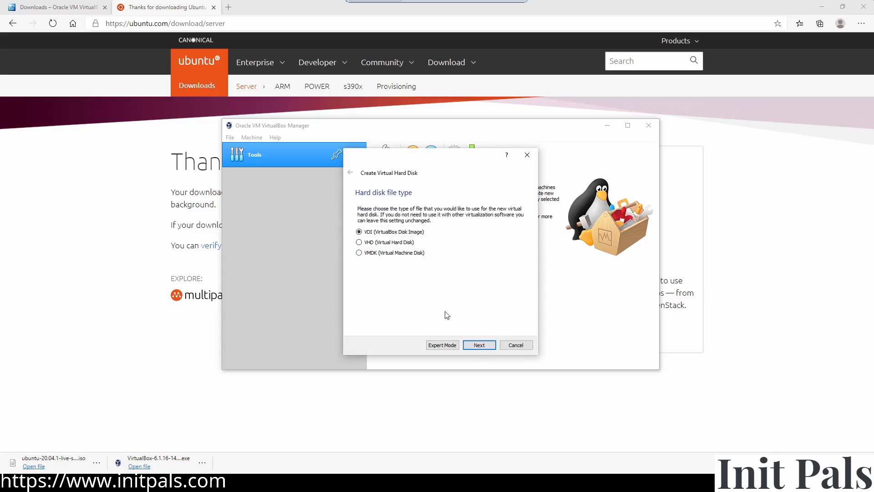
pyautogui.click(478, 347)
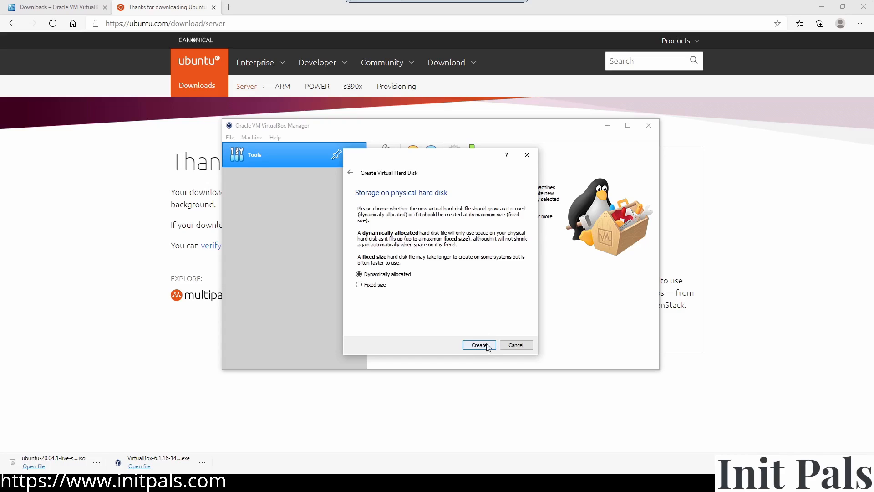
pyautogui.click(485, 346)
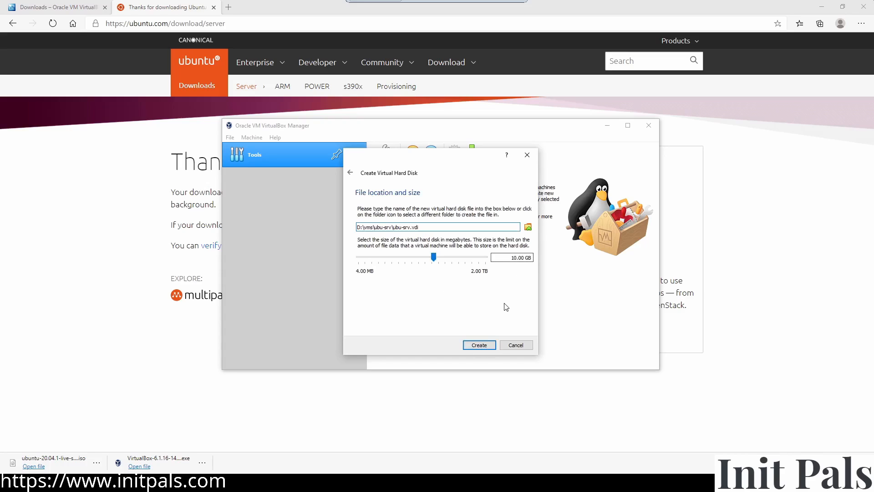
pyautogui.click(487, 347)
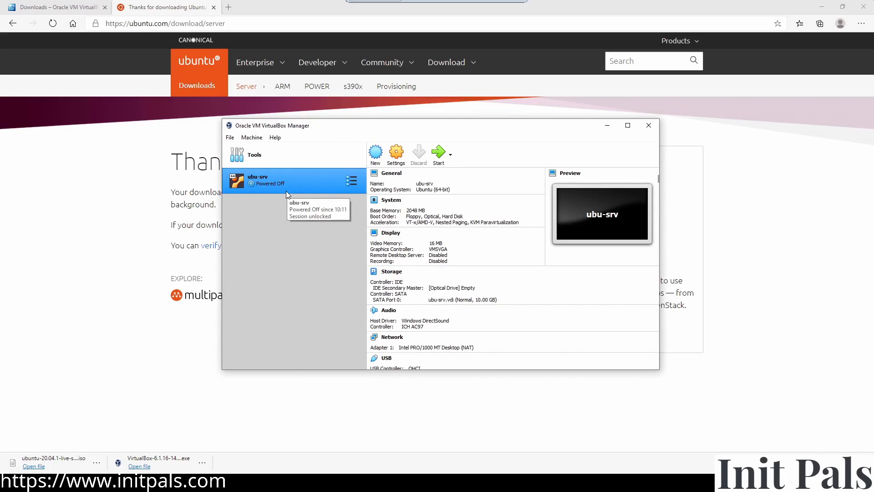
# - Start the ubu-srv machine with ubuntu-20.04.1-live-server-amd64.iso from Downloads as its start-up disk, dismissing the notifications over its display
pyautogui.click(439, 152)
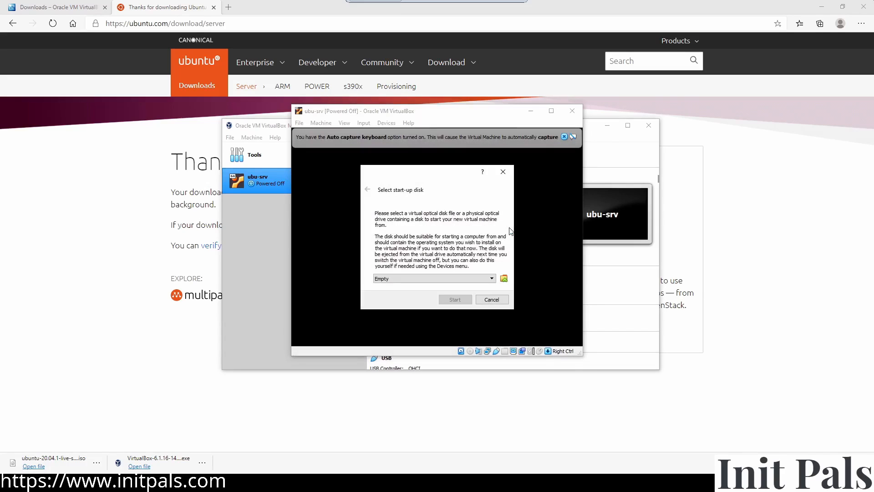
pyautogui.click(504, 278)
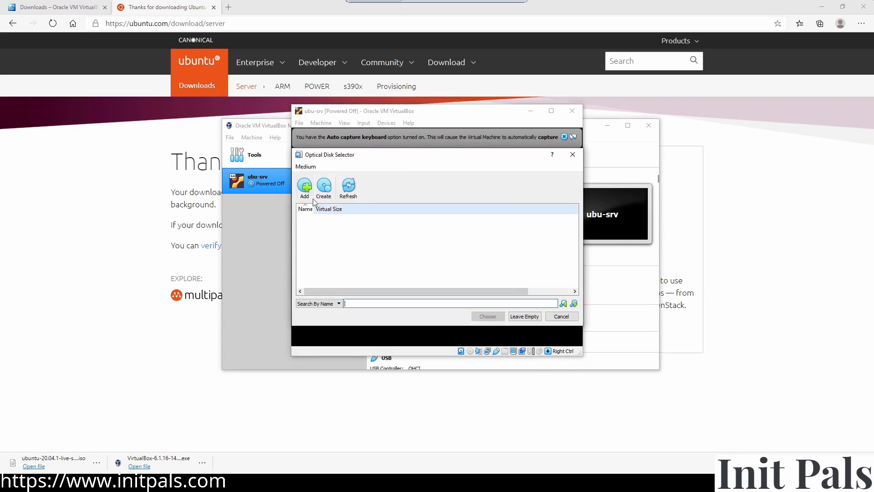
pyautogui.click(305, 190)
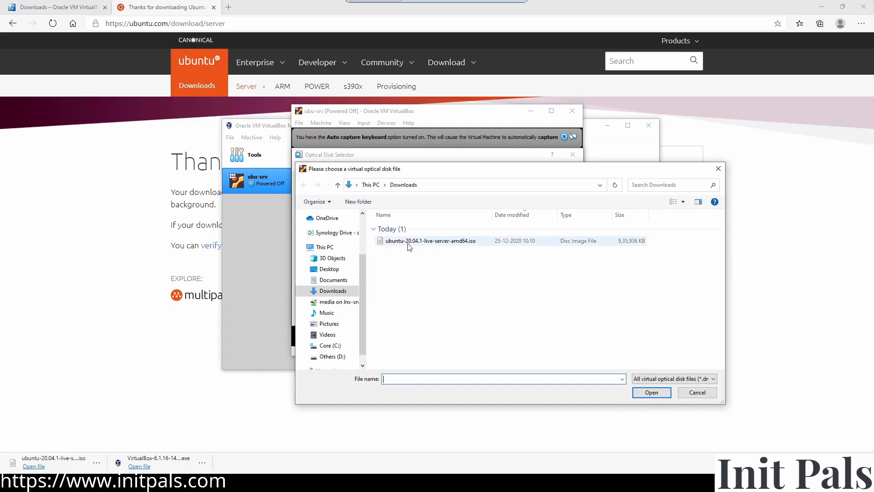
pyautogui.click(431, 241)
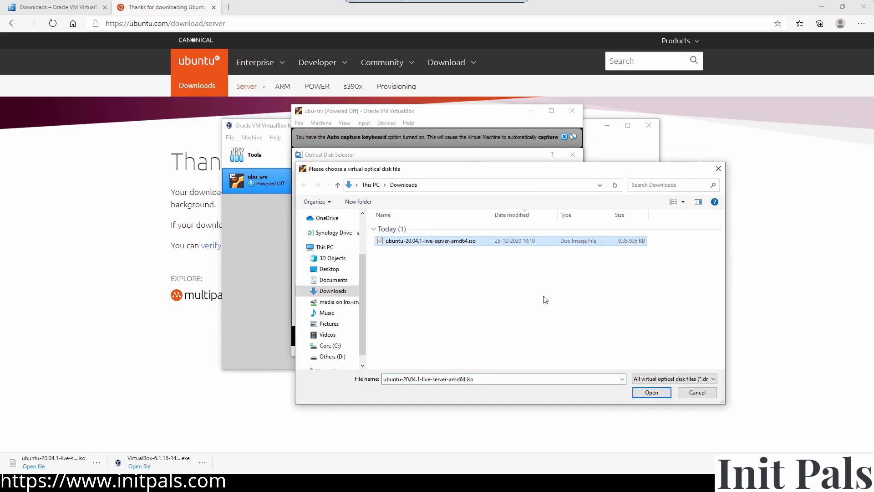
pyautogui.click(658, 393)
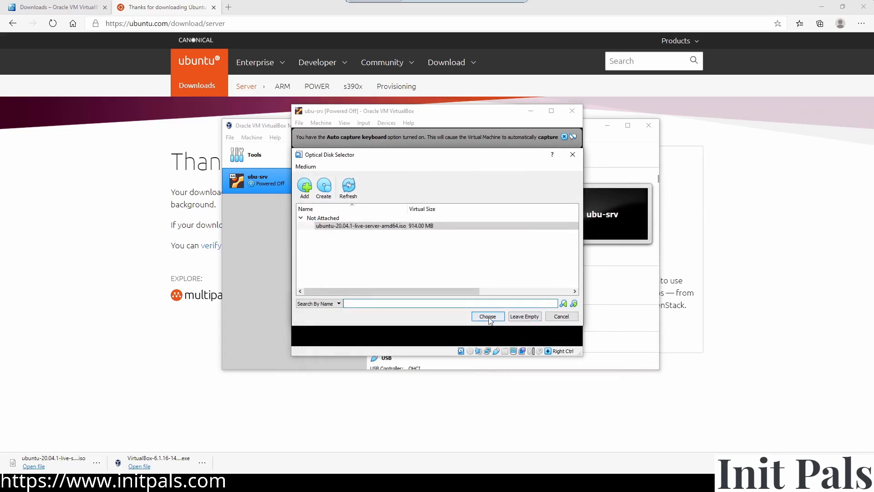
pyautogui.click(487, 317)
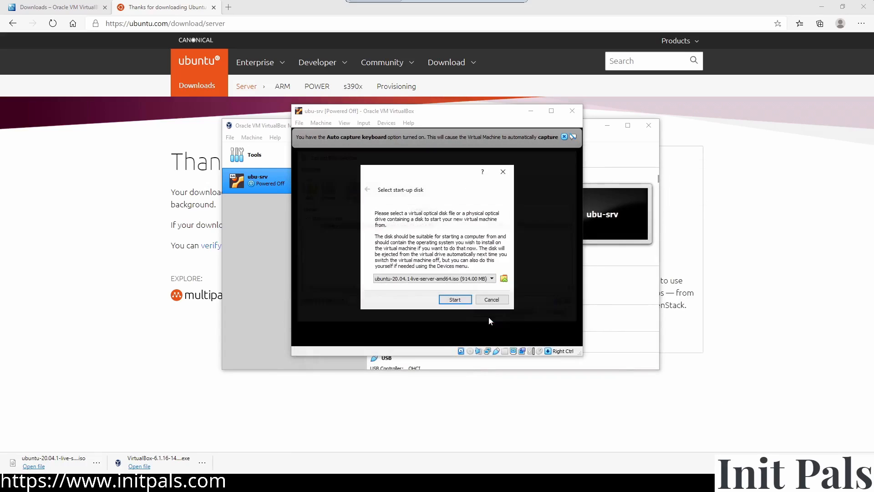
pyautogui.click(454, 300)
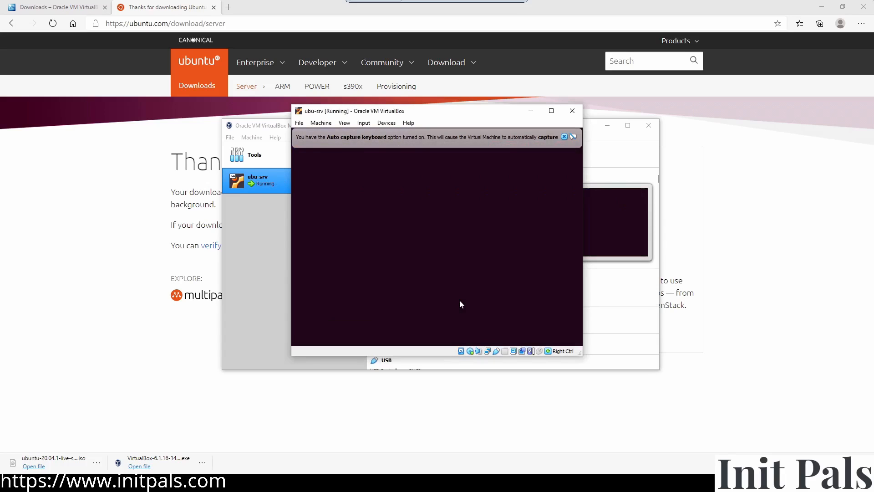
pyautogui.click(564, 137)
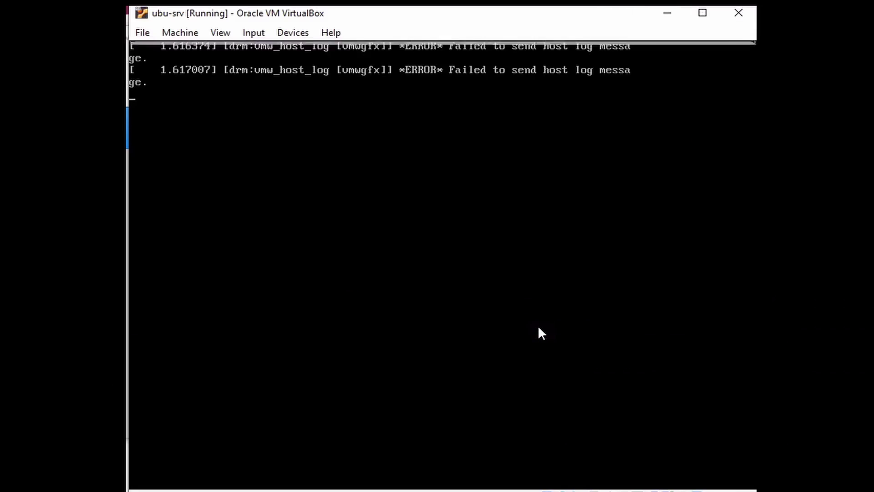
pyautogui.click(725, 55)
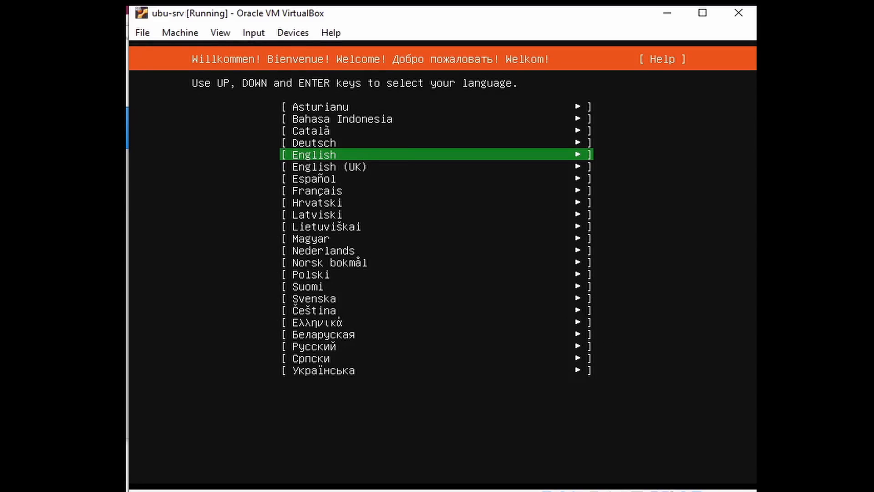
# - Choose English as the installer language and update to the new installer
pyautogui.press('Return')
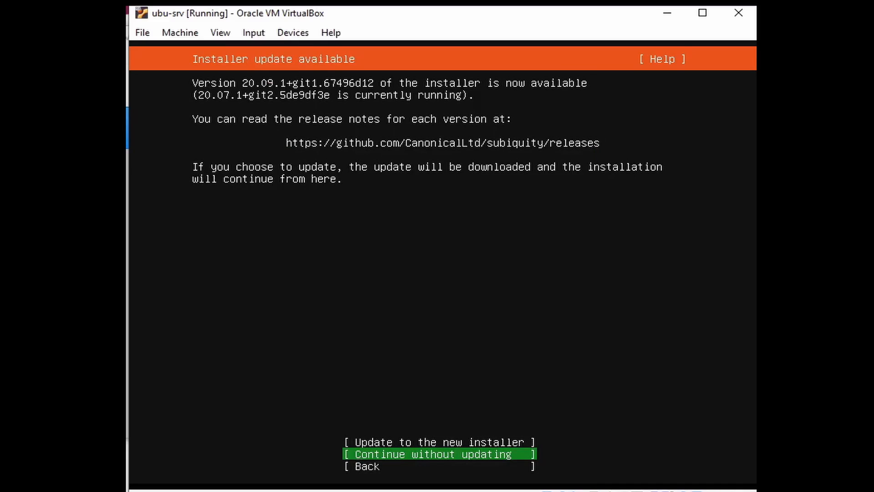
pyautogui.press('Up')
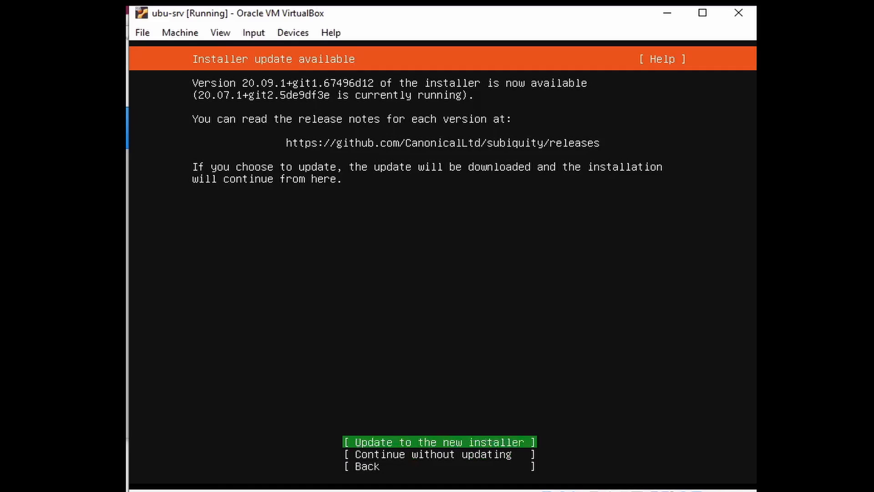
pyautogui.press('Return')
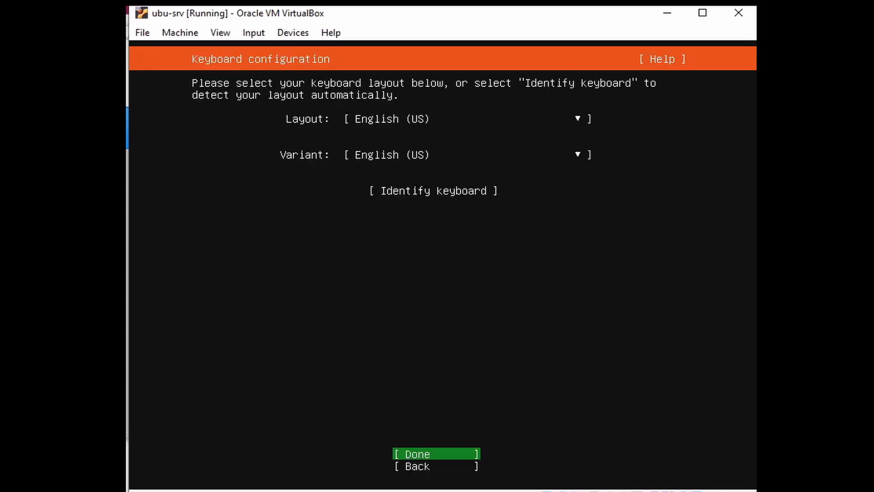
# - Accept the installer's default English (US) keyboard, enp0s3 network, blank proxy and Ubuntu archive mirror settings
pyautogui.press('Return')
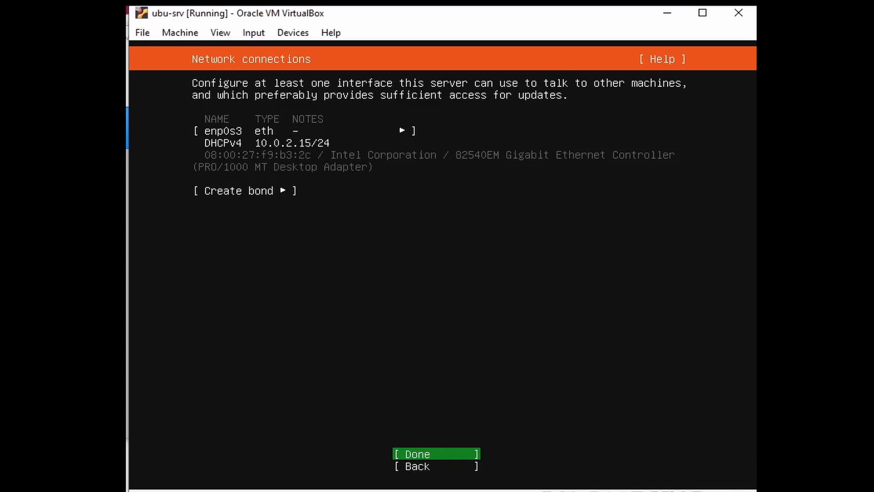
pyautogui.press('Return')
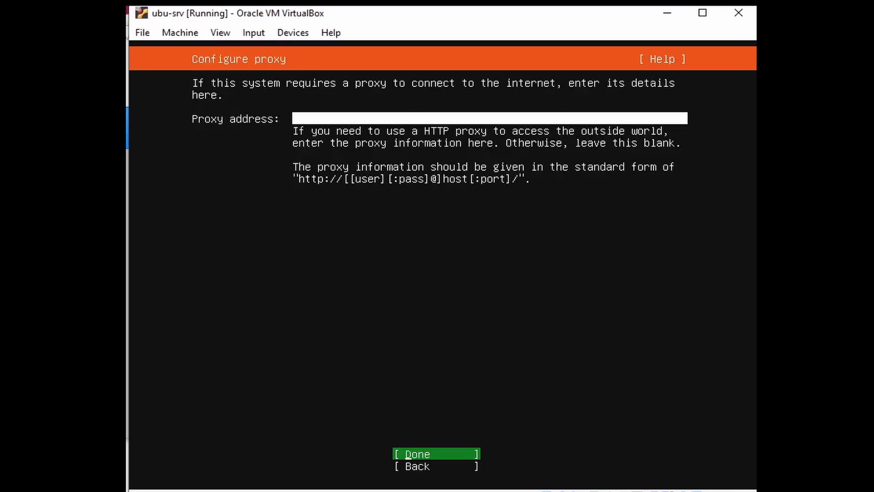
pyautogui.press('Return')
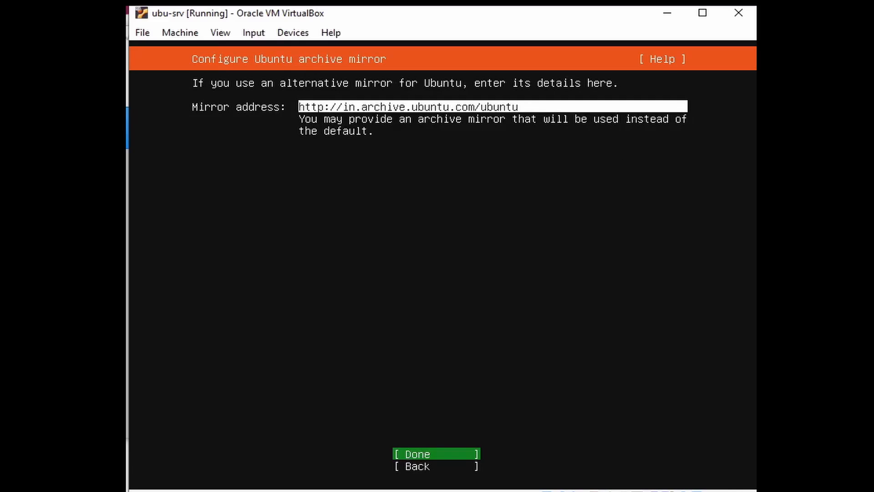
pyautogui.press('Return')
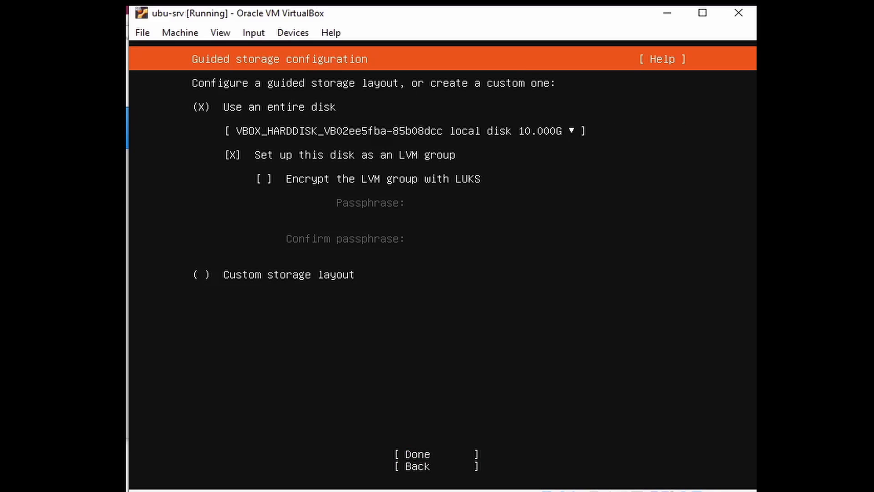
# - Accept the guided storage layout using the entire disk as an LVM group without encryption, and confirm formatting the disk
pyautogui.press('Down')
pyautogui.press('Down')
pyautogui.press('Down')
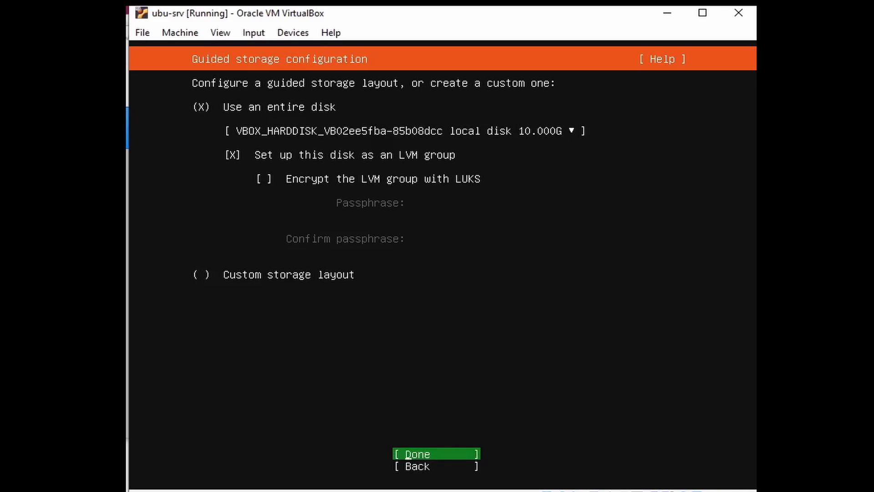
pyautogui.press('Return')
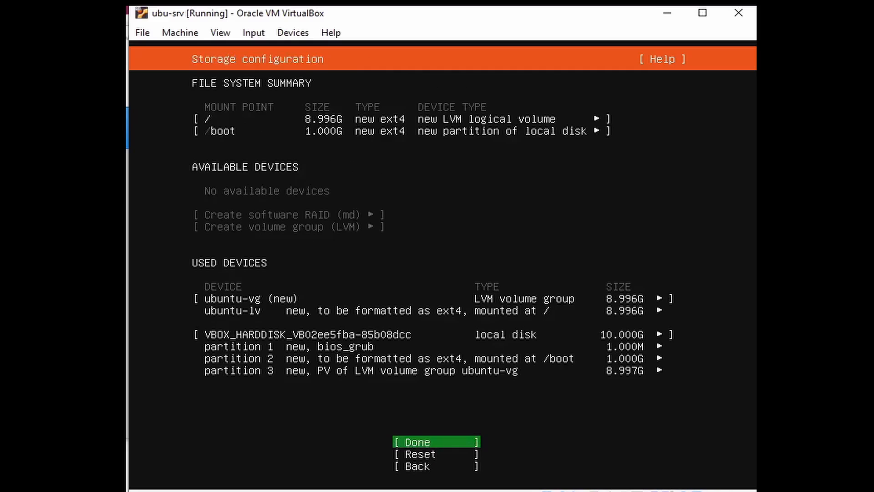
pyautogui.press('Return')
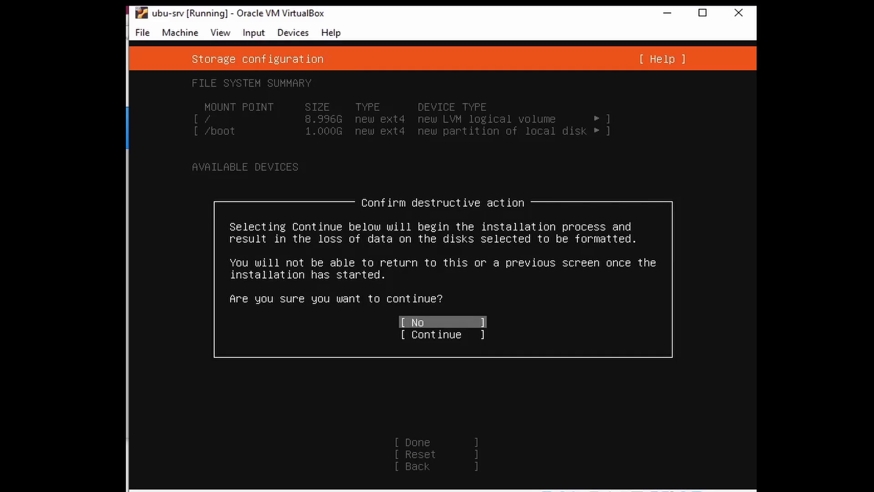
pyautogui.press('Down')
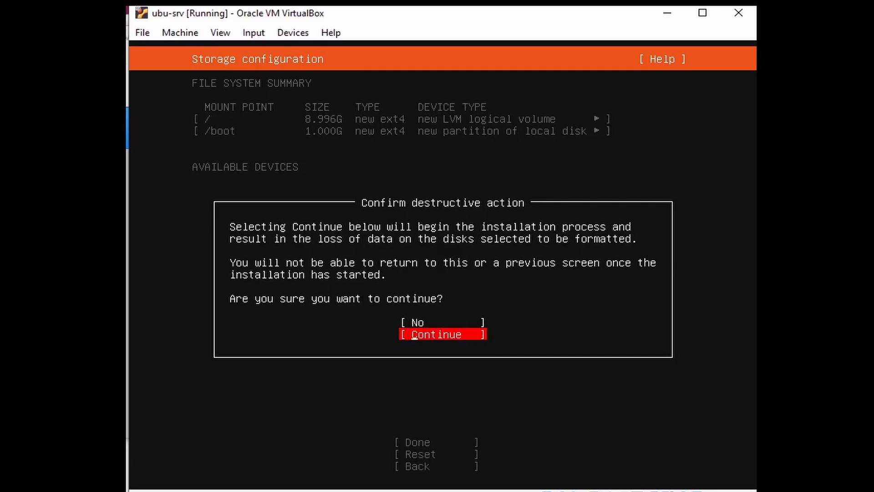
pyautogui.press('Return')
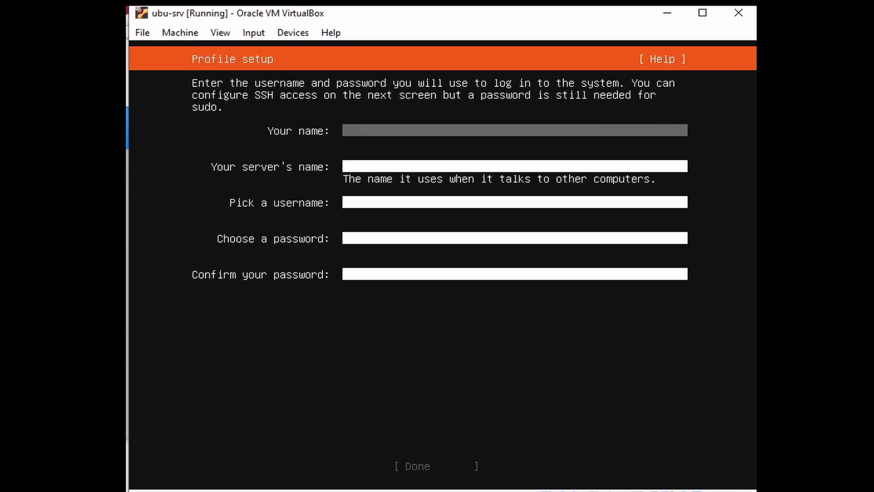
# - Fill in the profile with lnx-usr as the name, lnx-srv as the server's name and lnx-usr as the username
pyautogui.write('lnx-usr')
pyautogui.press('Tab')
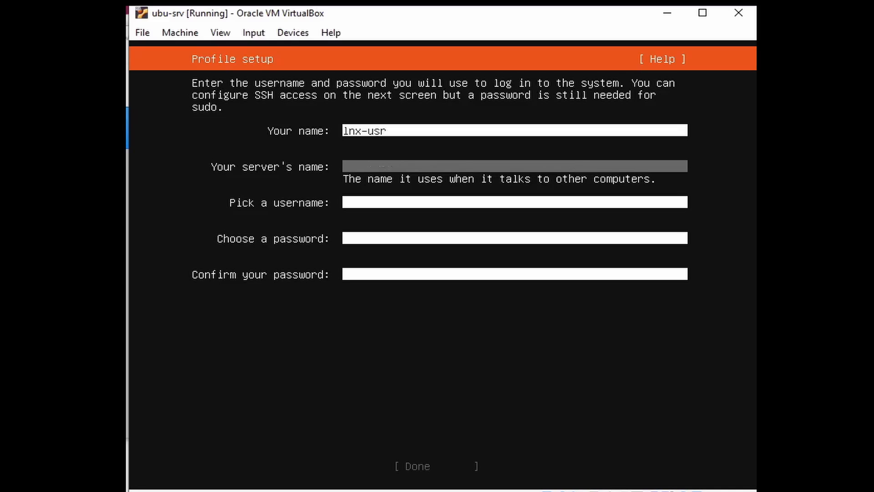
pyautogui.write('lnx-srv')
pyautogui.press('Tab')
pyautogui.write('lnx')
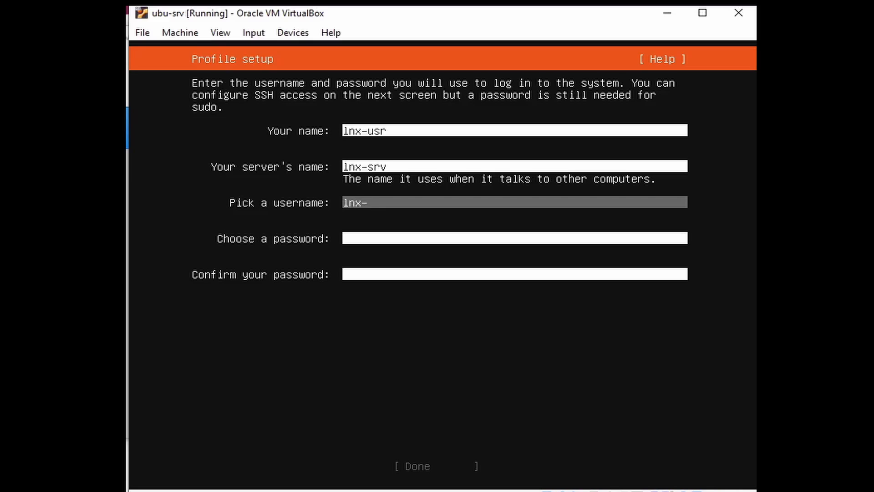
pyautogui.write('-usr')
pyautogui.press('Tab')
# - Enter and confirm the account password, and submit the profile setup
pyautogui.write('****')
pyautogui.press('Tab')
pyautogui.write('****')
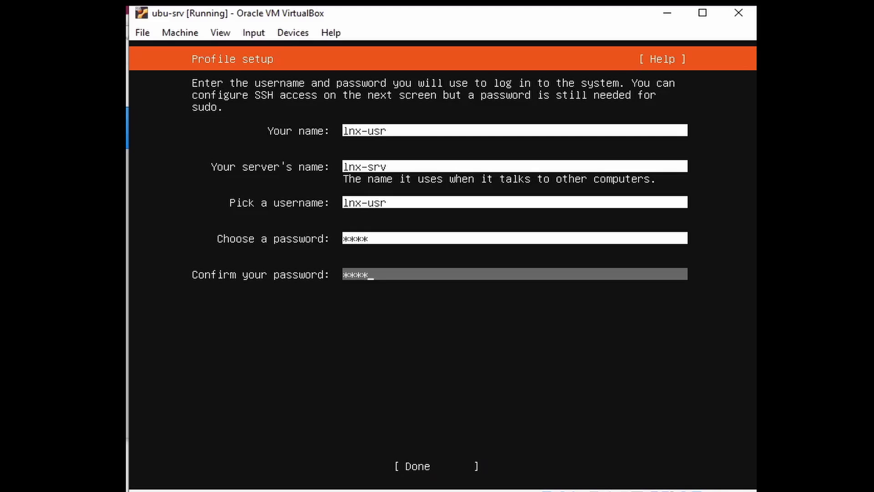
pyautogui.press('Tab')
pyautogui.press('Return')
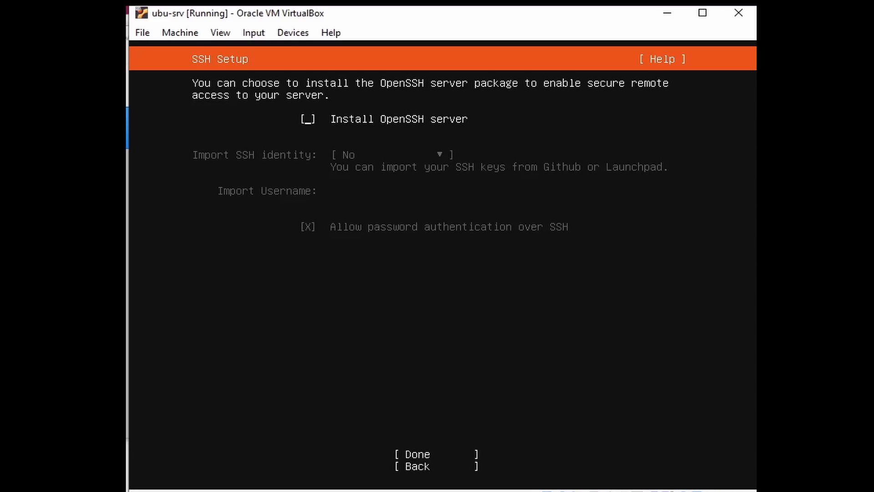
# - Continue the installation without the OpenSSH server and without any featured server snaps
pyautogui.press('Tab')
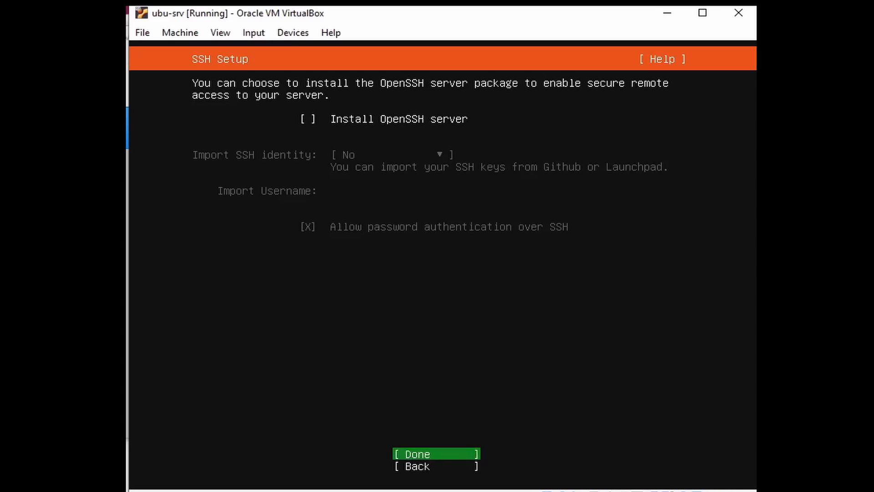
pyautogui.press('Return')
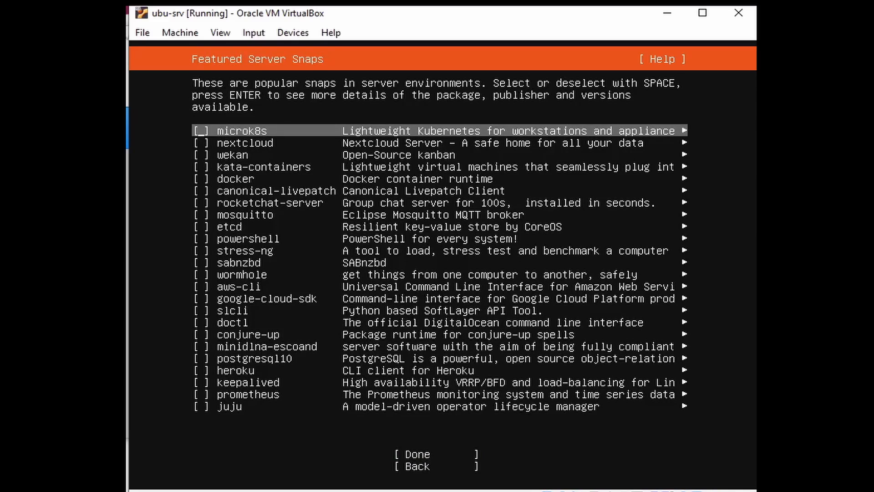
pyautogui.press('Tab')
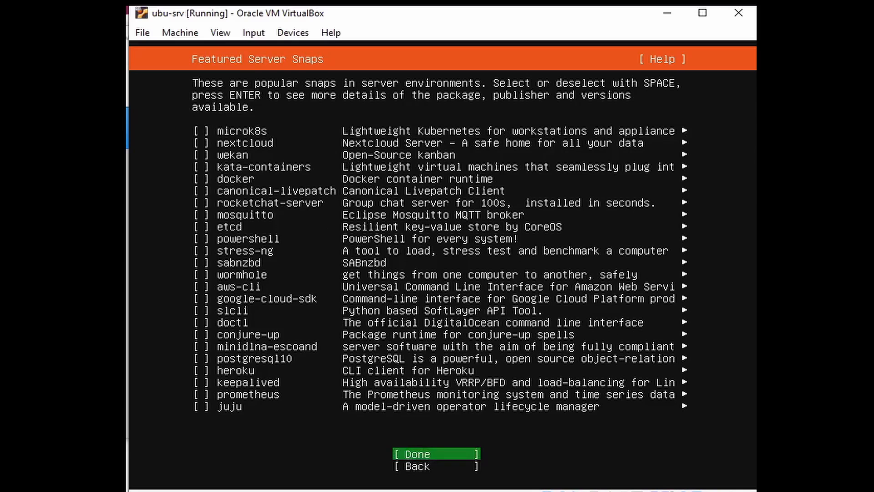
pyautogui.press('Return')
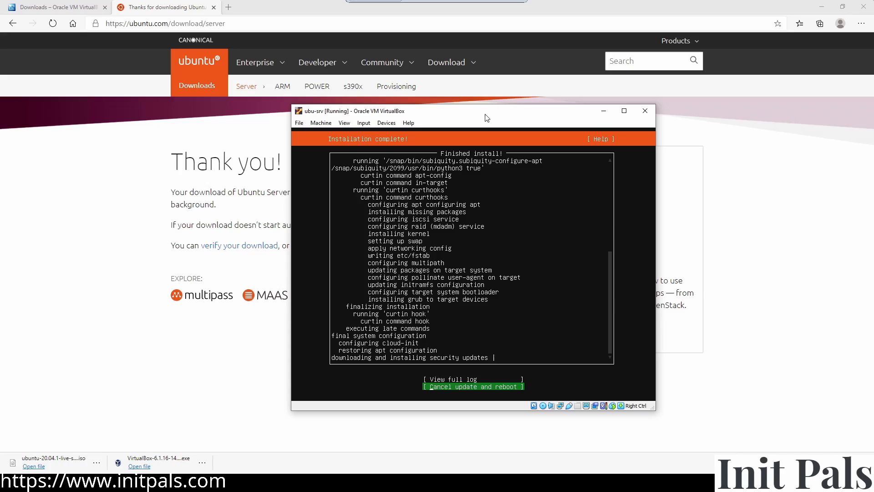
# - Cancel the security update download and reboot the newly installed server
pyautogui.press('Up')
pyautogui.press('Down')
pyautogui.press('Return')
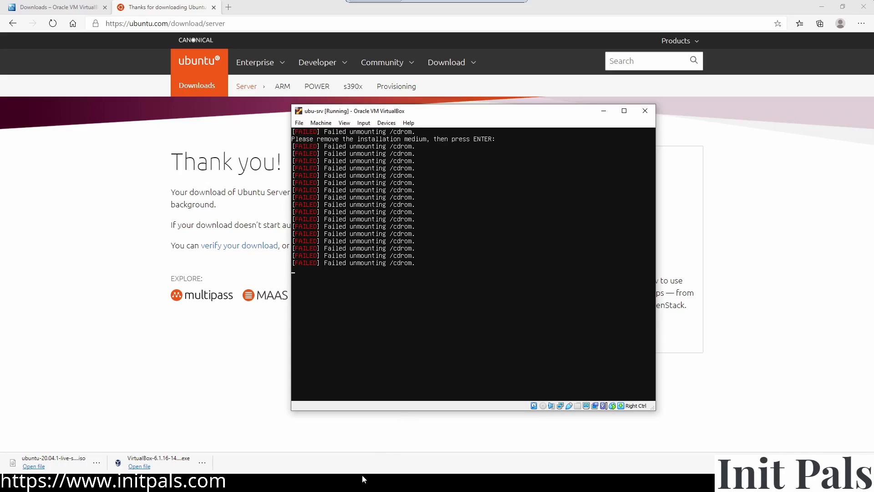
# - Check the ubu-srv virtual machine's optical drive for the installation medium and continue the reboot
pyautogui.moveTo(348, 486)
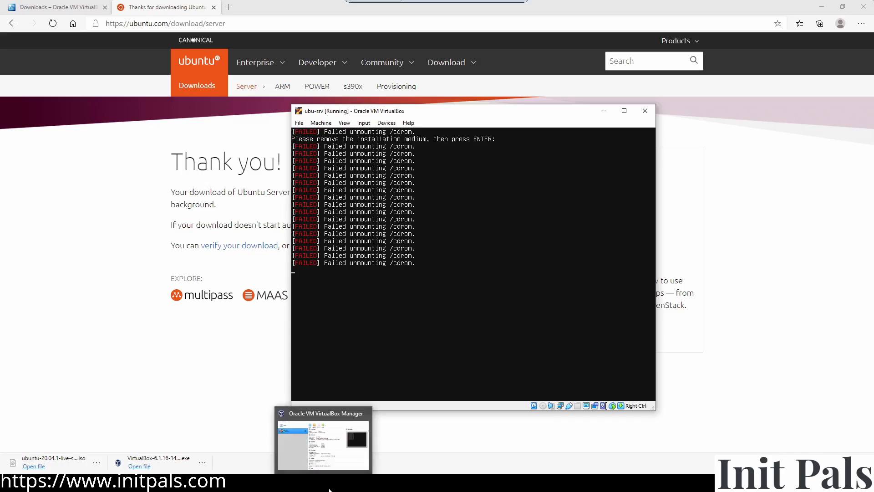
pyautogui.click(323, 459)
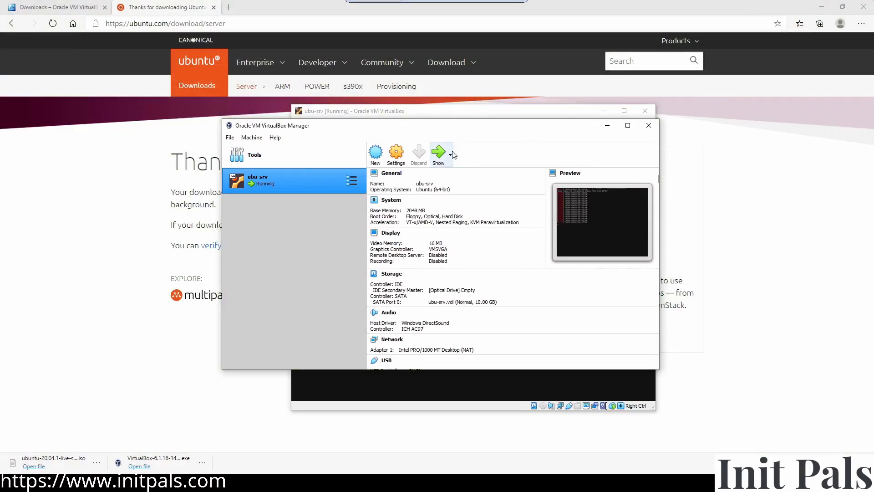
pyautogui.click(451, 155)
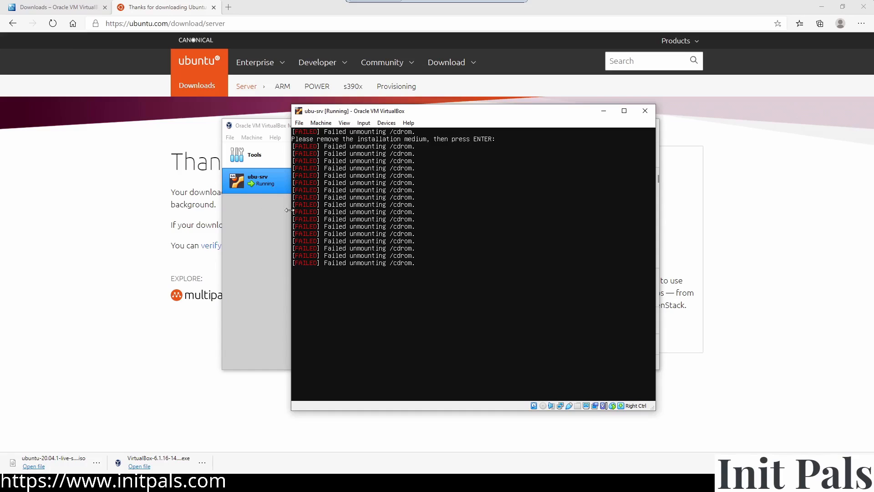
pyautogui.click(391, 122)
pyautogui.moveTo(395, 134)
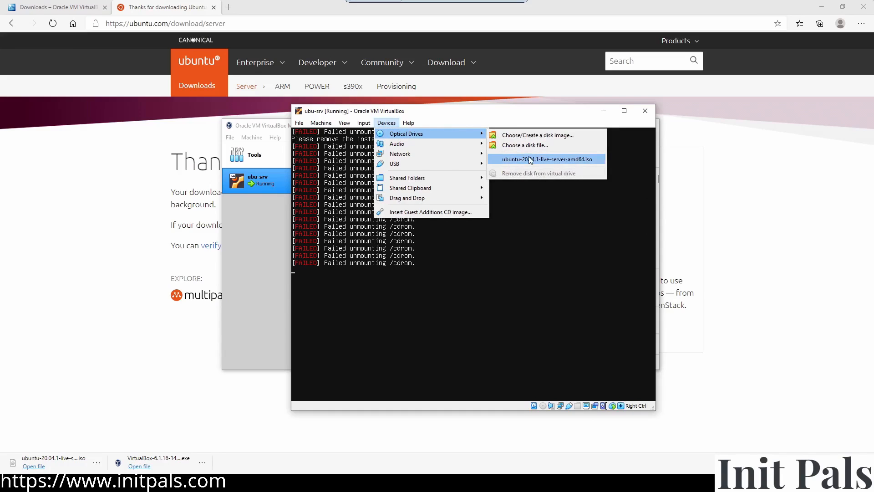
pyautogui.click(535, 274)
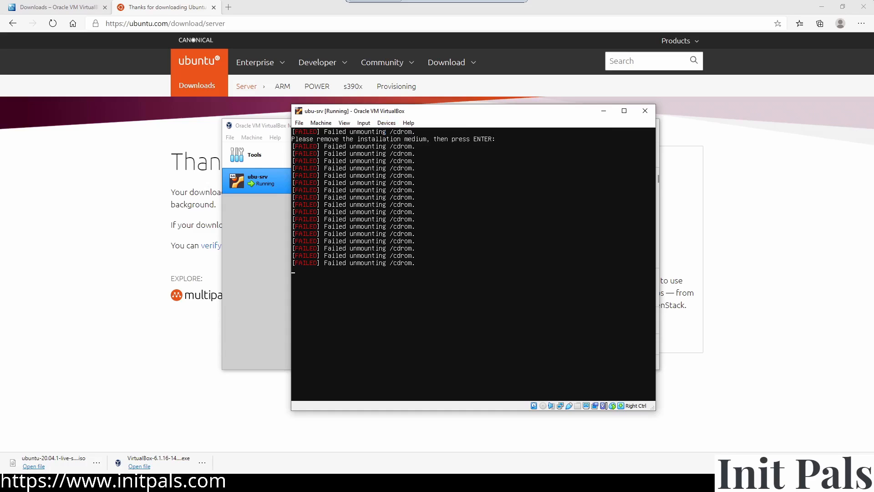
pyautogui.press('Return')
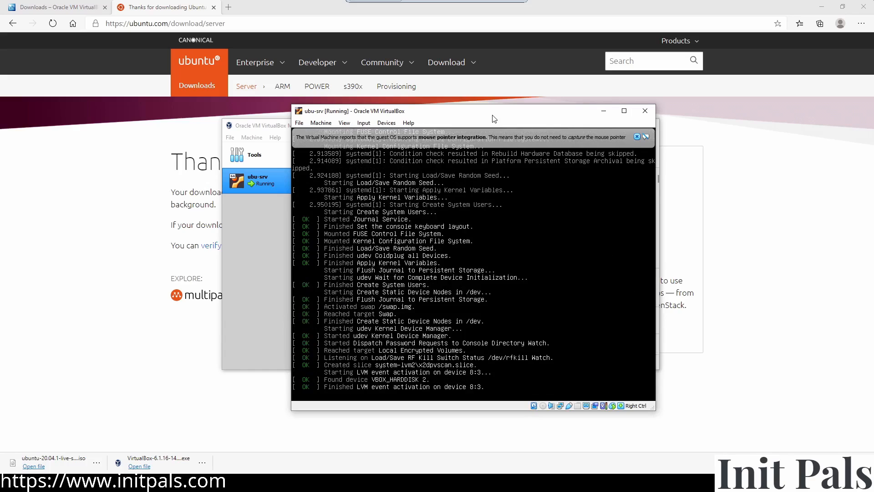
# - Try the virtual machine's display in full-screen mode and dismiss the mouse pointer integration notice
pyautogui.click(624, 110)
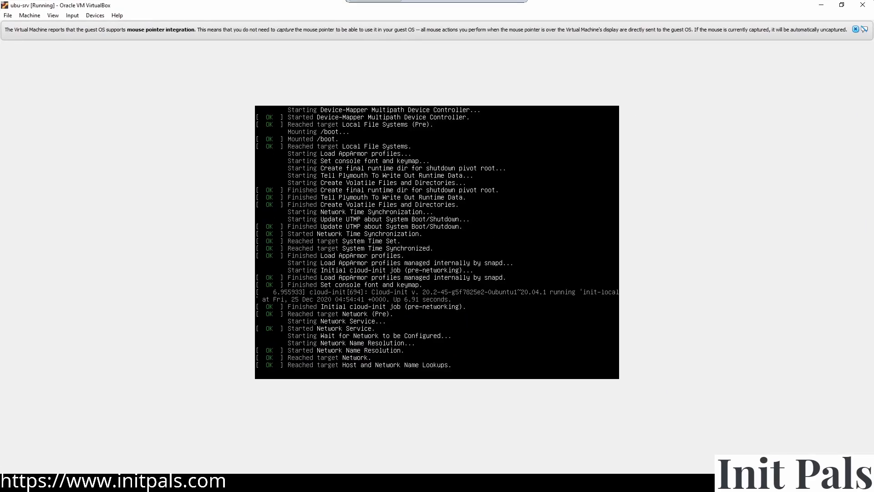
pyautogui.click(53, 15)
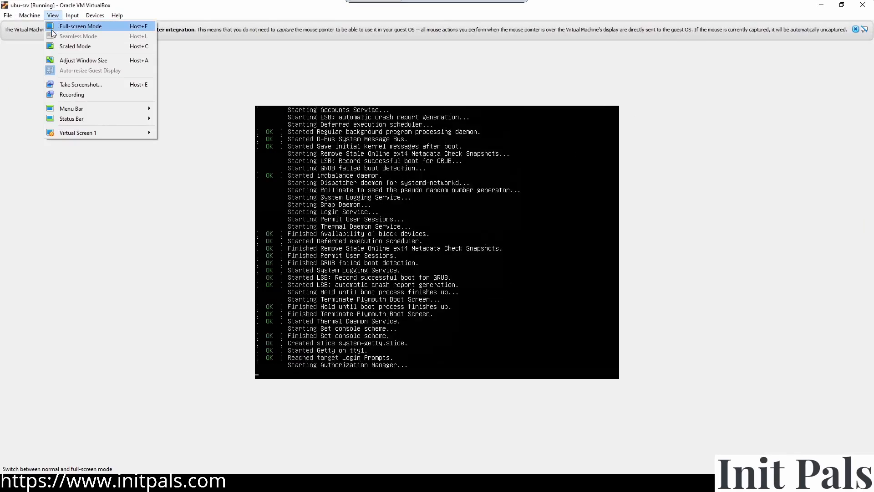
pyautogui.click(81, 26)
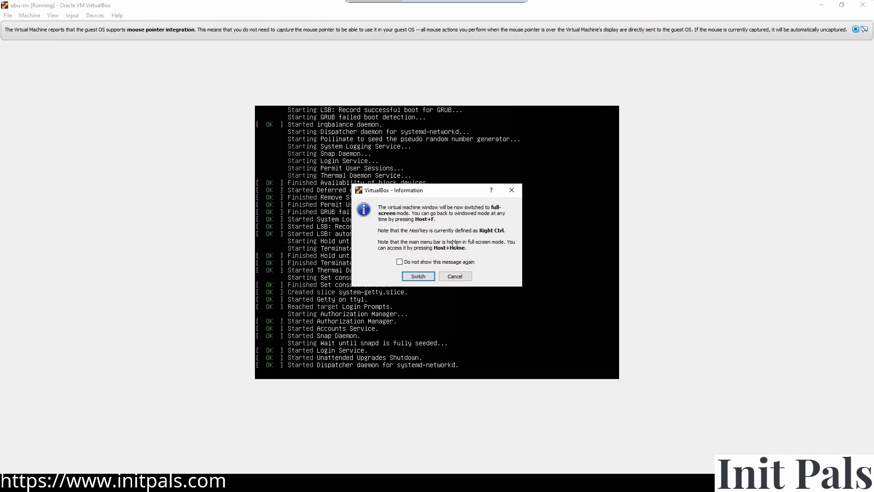
pyautogui.click(422, 278)
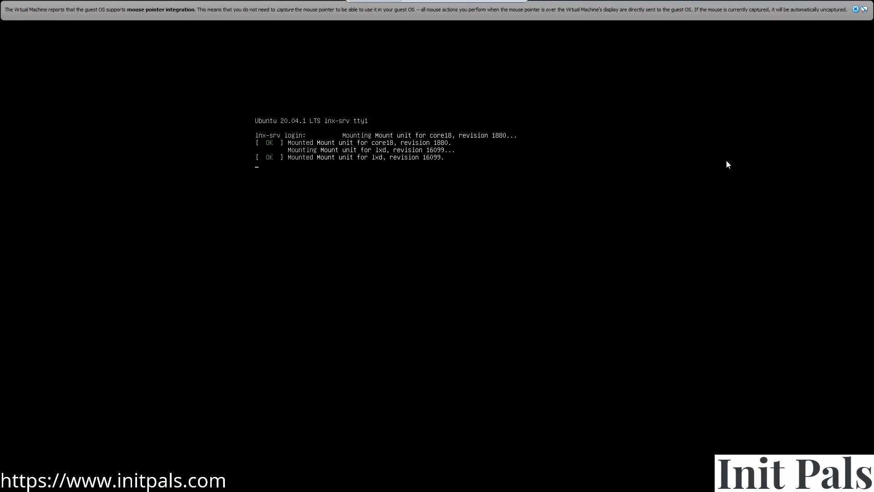
pyautogui.click(856, 10)
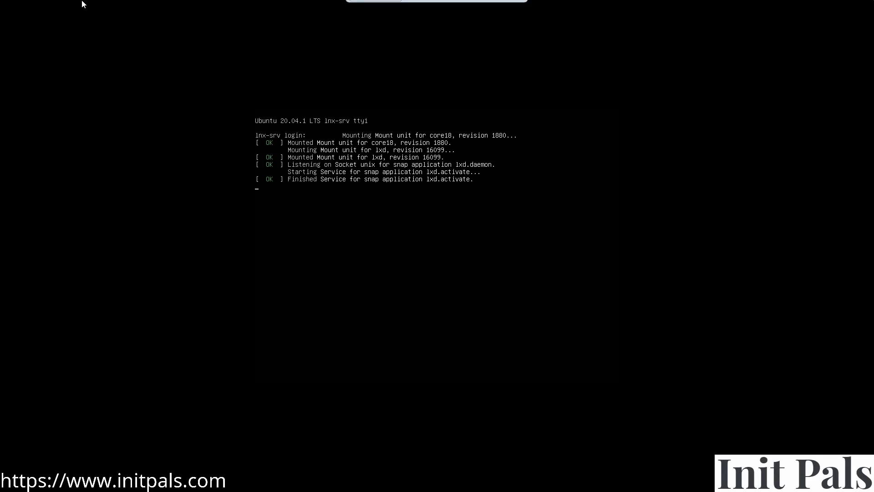
pyautogui.hotkey('ctrl', 'f')
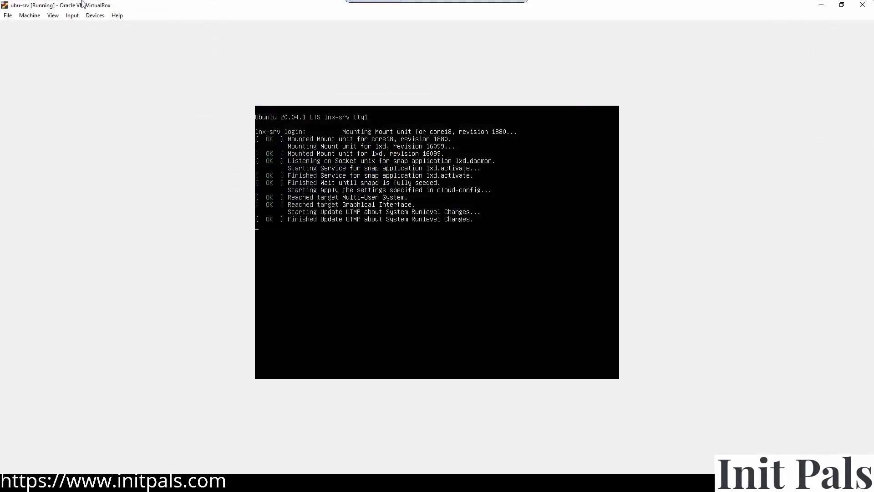
# - Switch the virtual machine's display to scaled mode and maximize its window
pyautogui.click(51, 15)
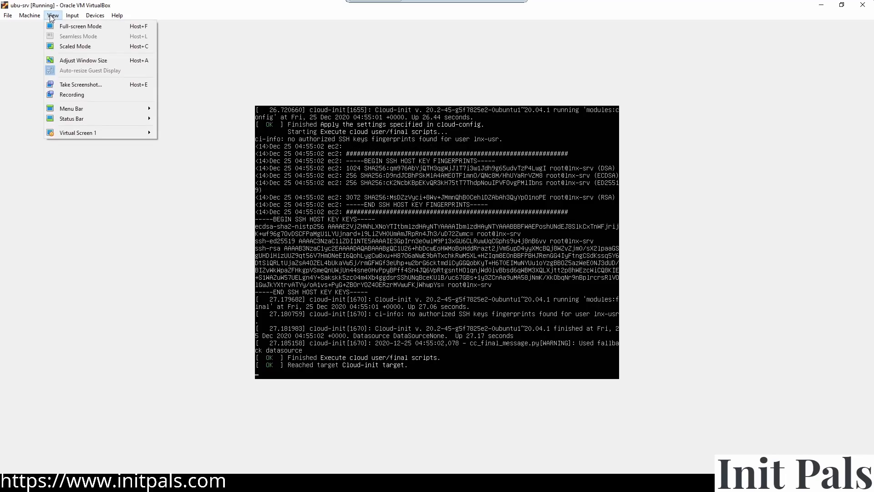
pyautogui.click(77, 47)
pyautogui.click(415, 275)
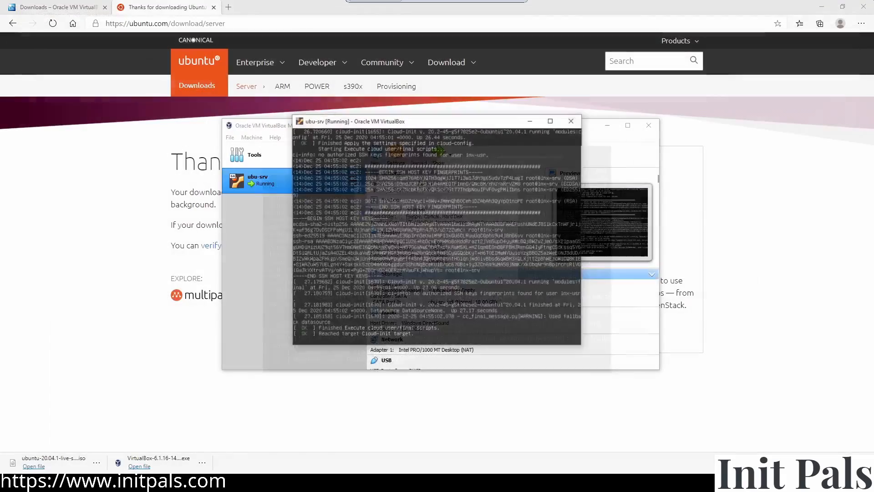
pyautogui.click(550, 122)
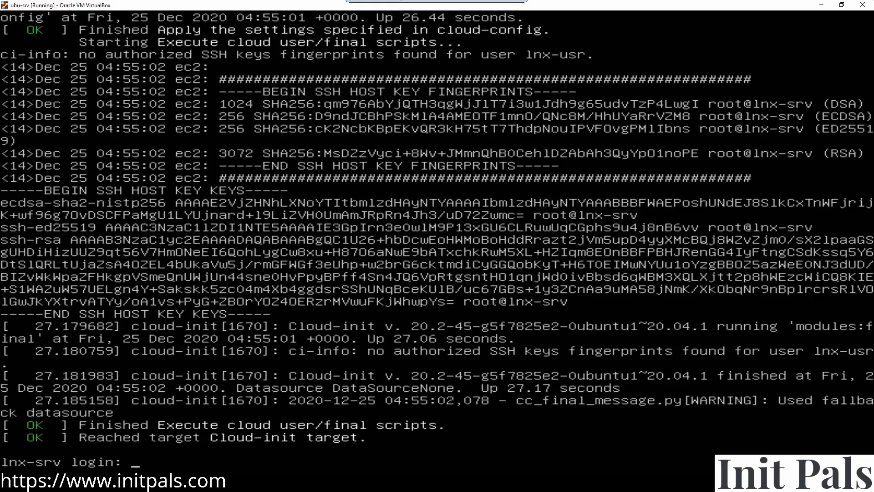
# - Log in to the server as lnx-usr with the account password
pyautogui.write('lnx-usr')
pyautogui.press('Return')
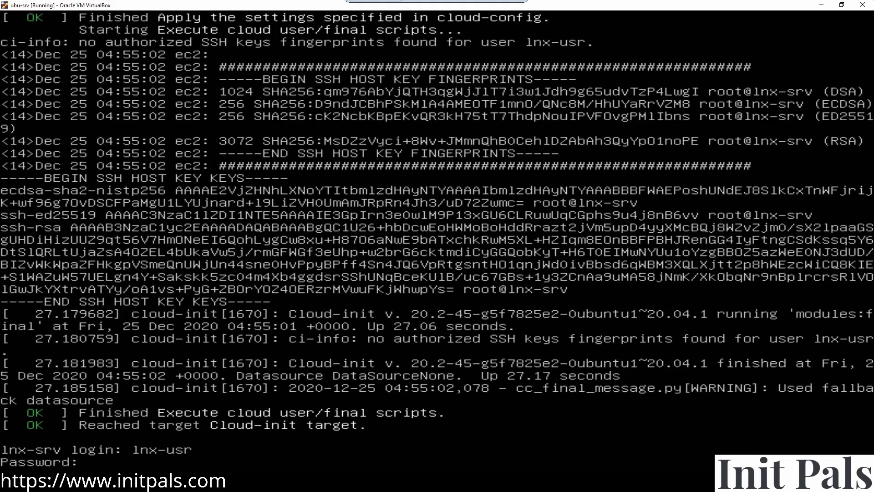
pyautogui.press('Return')
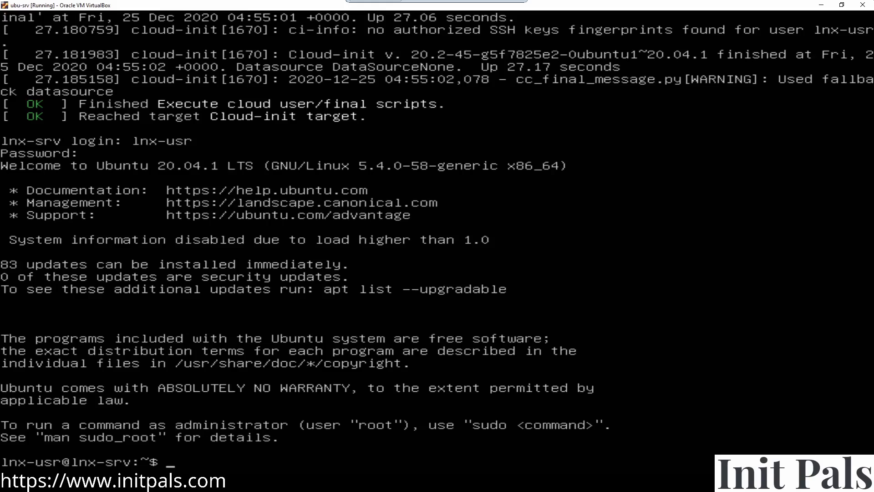
# - Shut down the server by running shutdown -now and rerunning the command without the hyphen
pyautogui.write('shutdown -now')
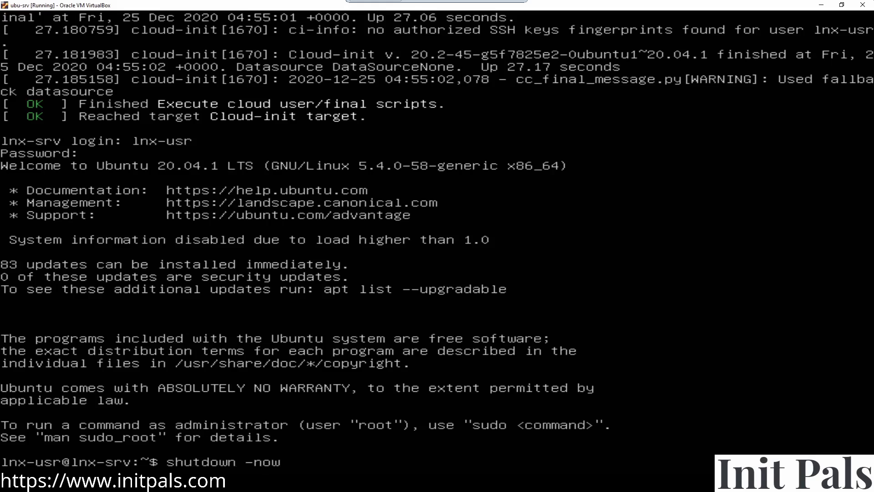
pyautogui.press('Return')
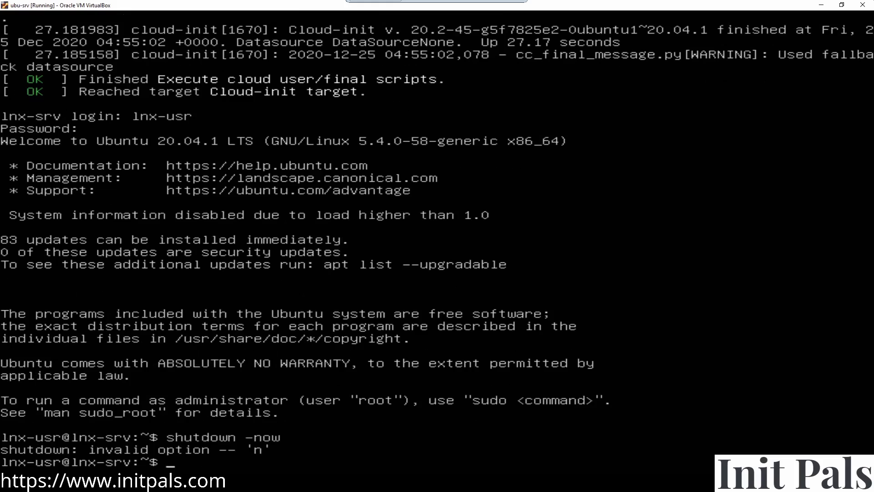
pyautogui.press('Up')
pyautogui.press('Left')
pyautogui.press('BackSpace')
pyautogui.press('Return')
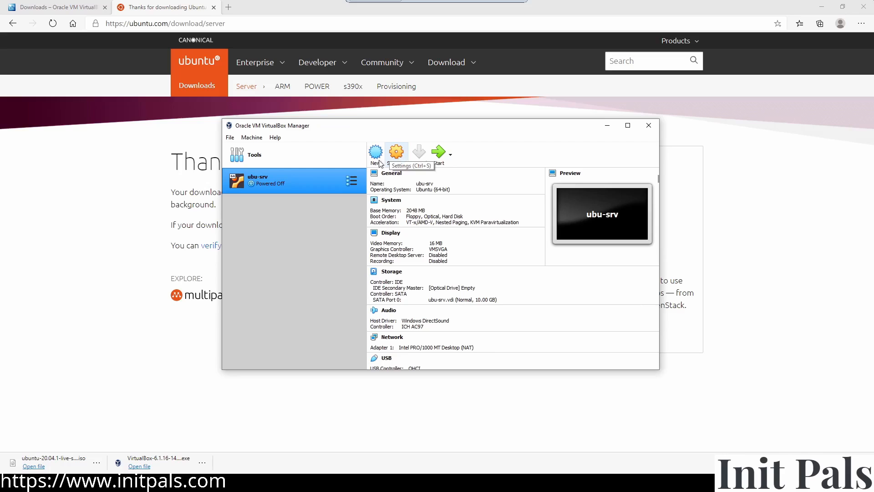
# - Open the settings of the powered-off ubu-srv virtual machine and set its processor count to 2
pyautogui.click(398, 159)
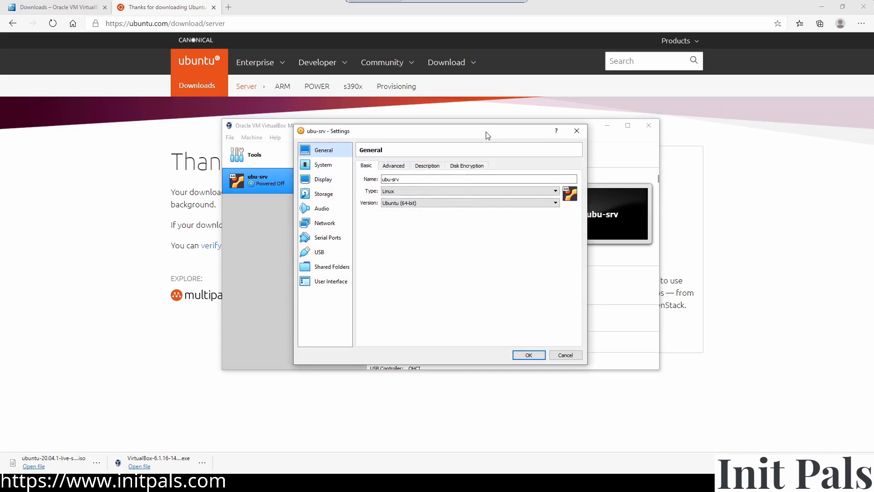
pyautogui.moveTo(488, 135); pyautogui.dragTo(594, 147)
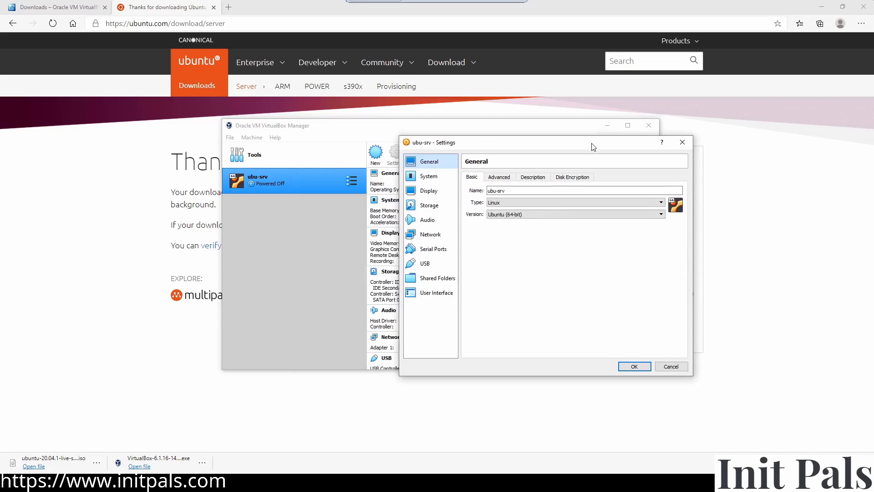
pyautogui.click(429, 176)
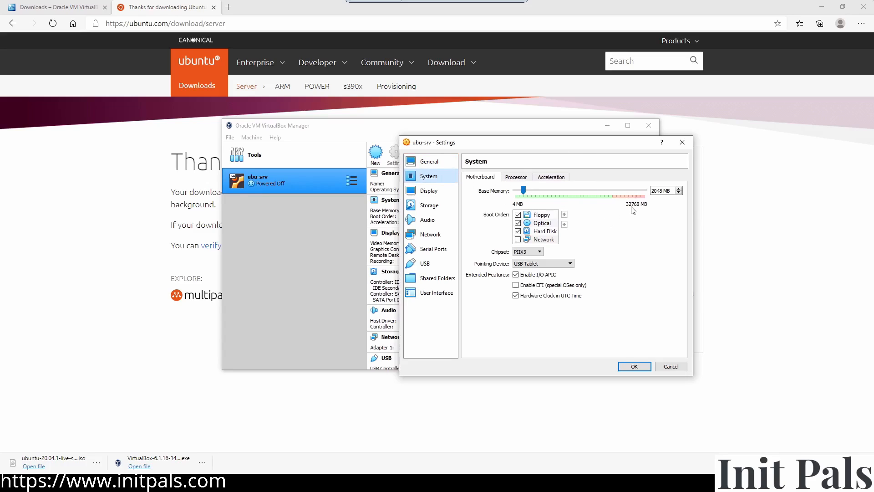
pyautogui.click(515, 178)
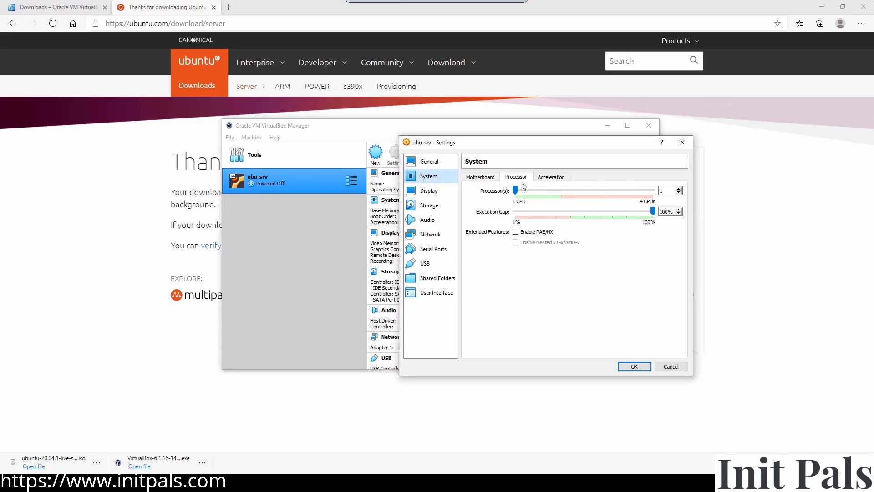
pyautogui.moveTo(518, 192); pyautogui.dragTo(562, 192)
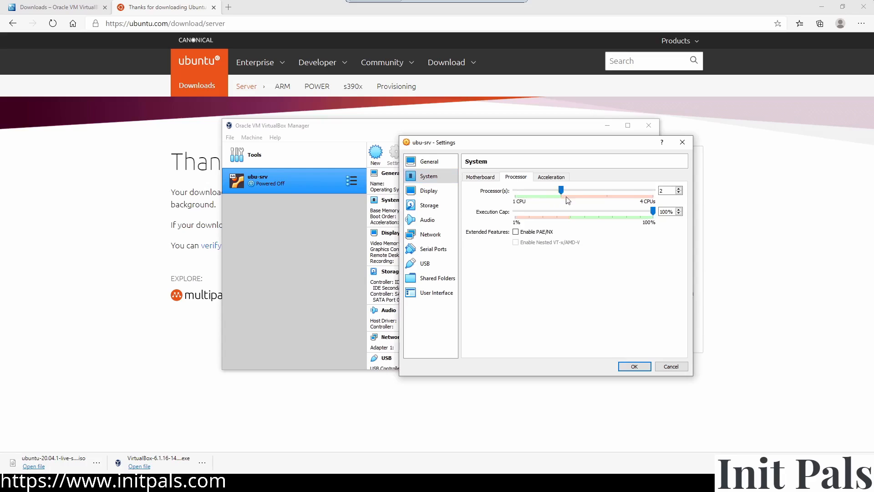
pyautogui.click(482, 178)
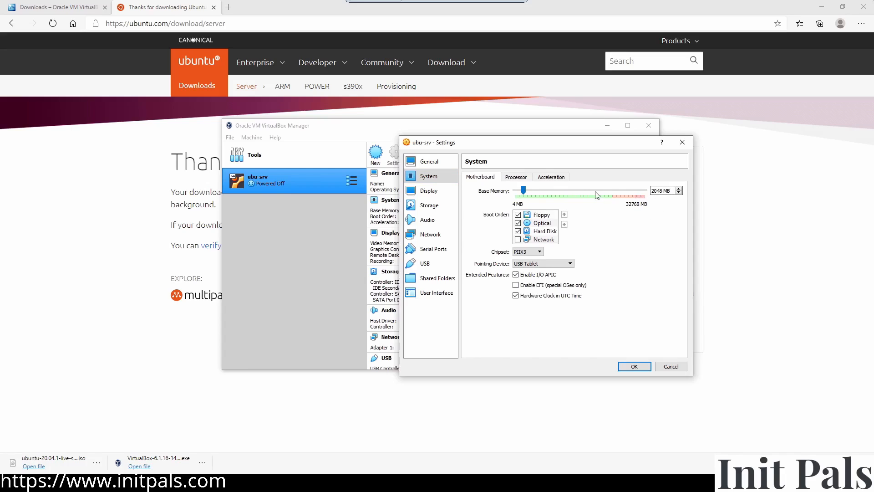
# - Attach the virtual machine's network Adapter 1 to Bridged Adapter
pyautogui.click(429, 237)
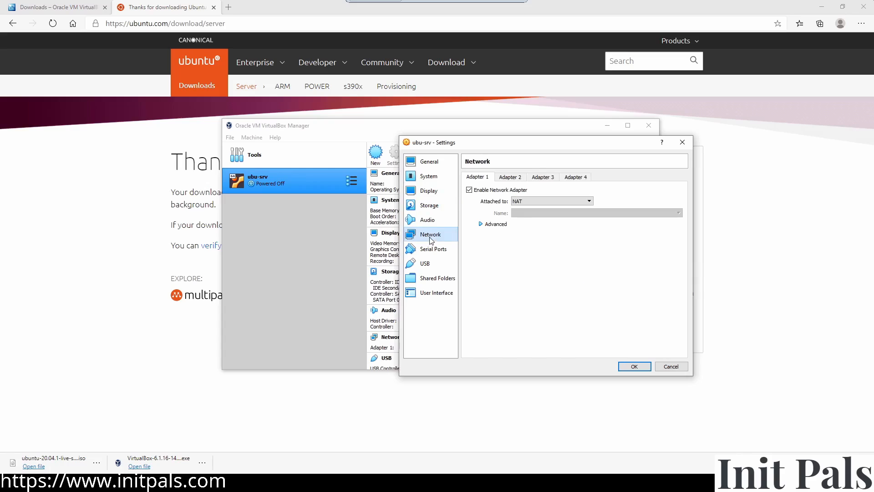
pyautogui.click(552, 201)
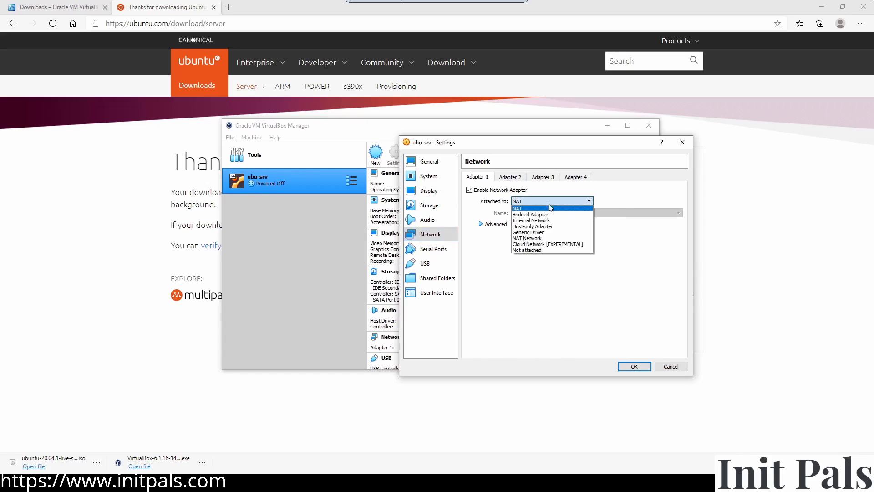
pyautogui.click(542, 216)
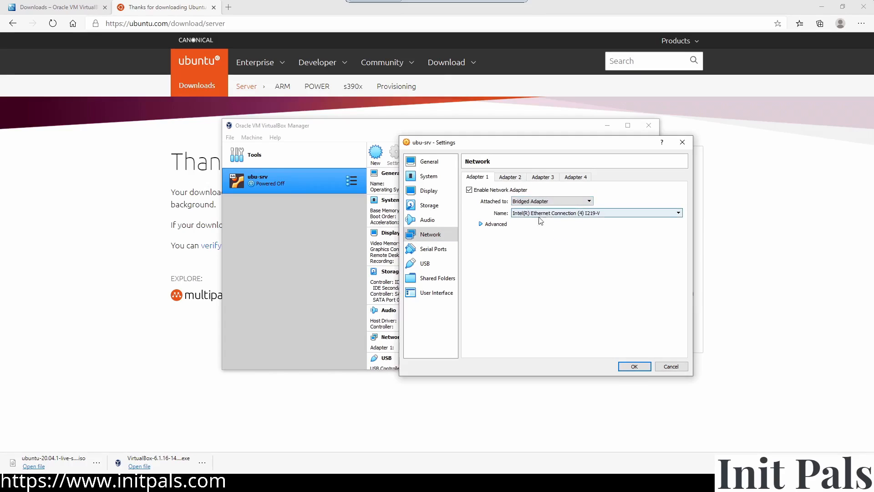
# - Enable network Adapter 2 attached to Host-only Adapter, and review the settings of both adapters
pyautogui.click(509, 180)
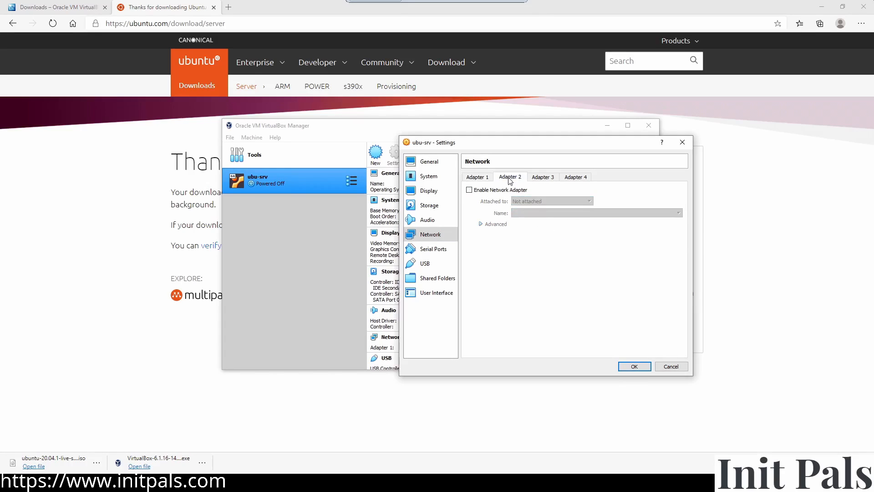
pyautogui.click(490, 193)
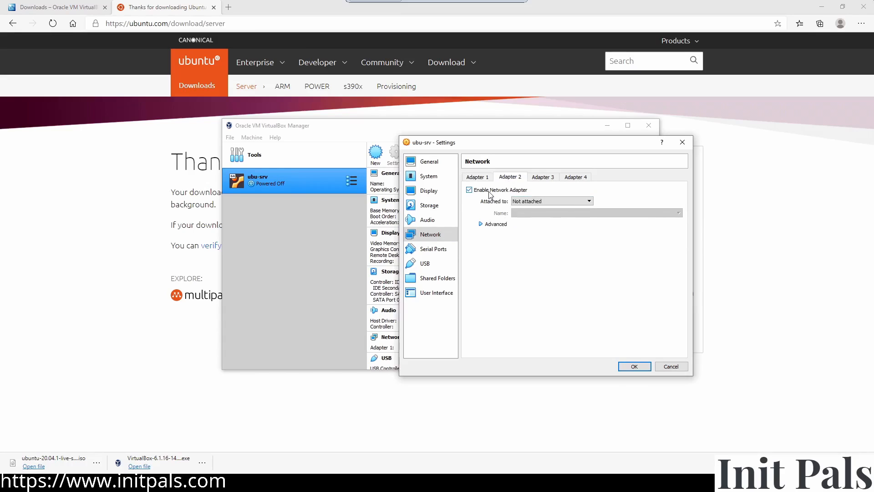
pyautogui.click(561, 203)
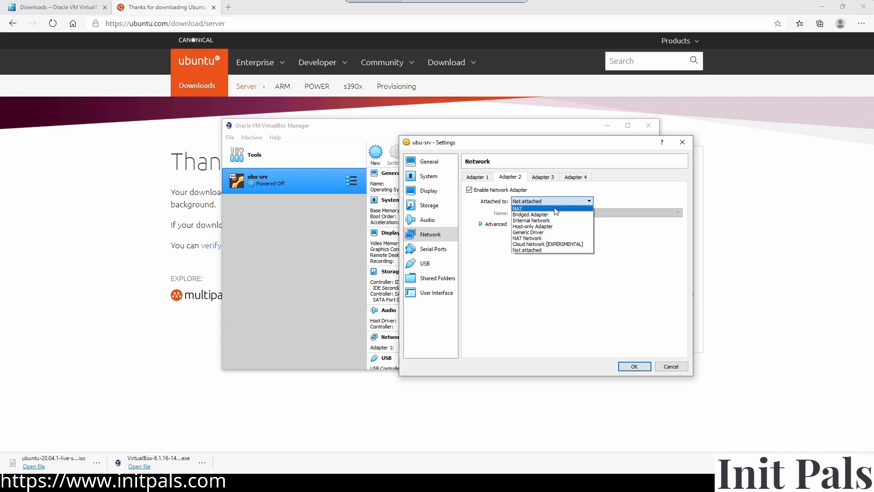
pyautogui.click(550, 227)
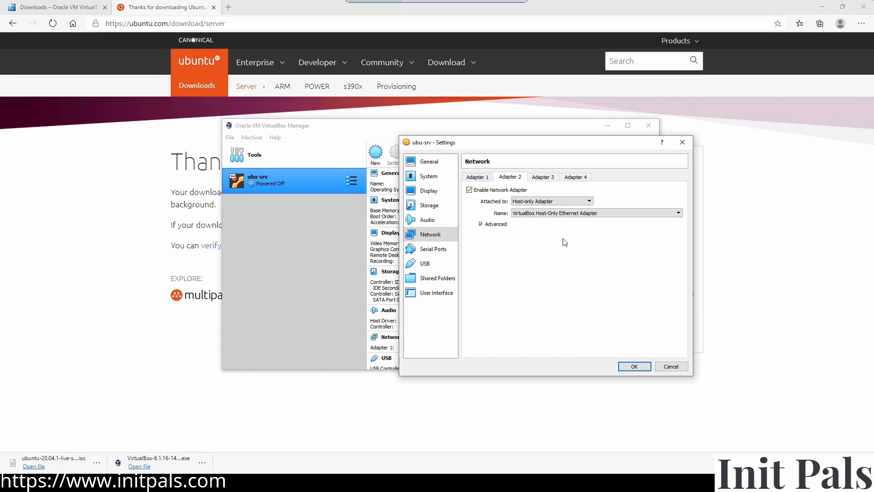
pyautogui.click(484, 177)
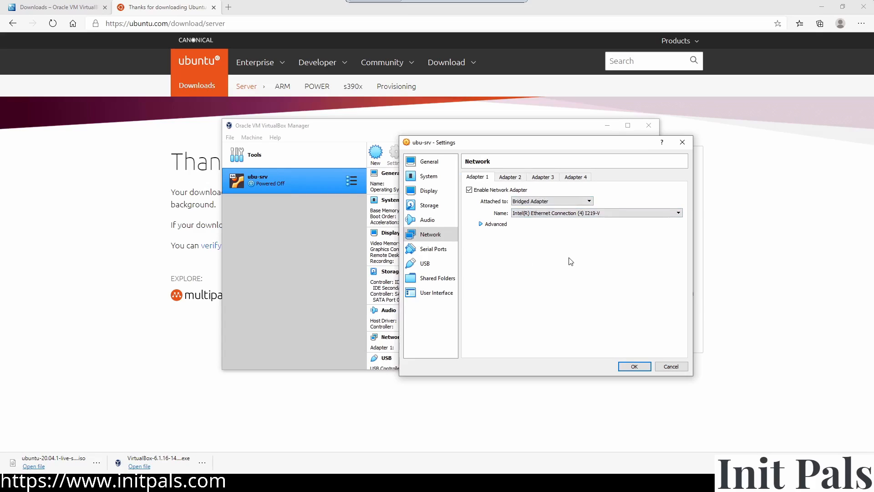
pyautogui.click(505, 179)
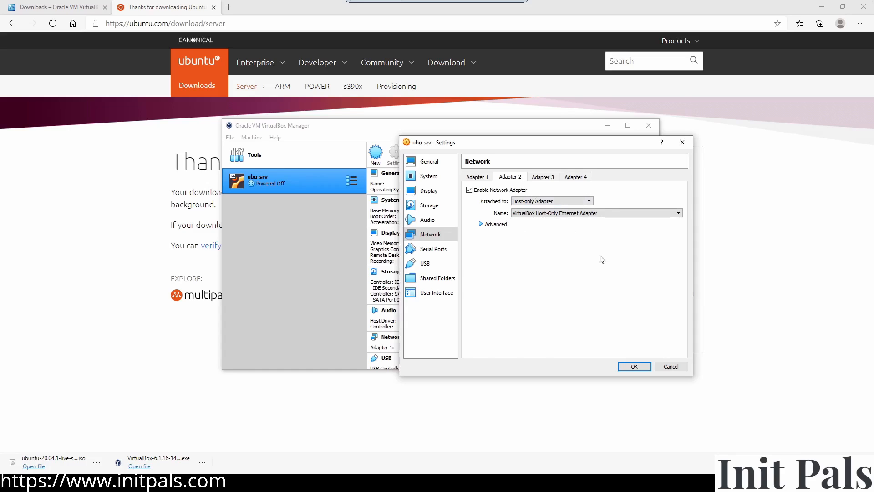
# - Review the bridged Adapter 1 and save the virtual machine's network settings
pyautogui.click(476, 177)
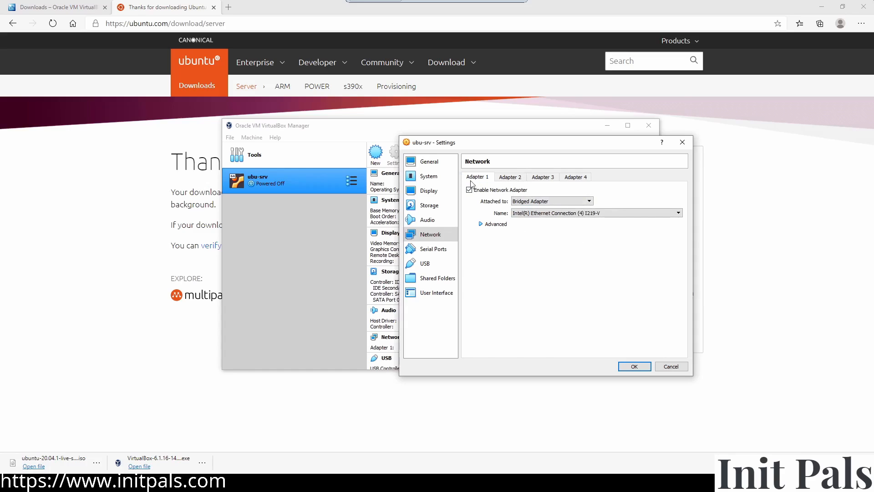
pyautogui.click(640, 368)
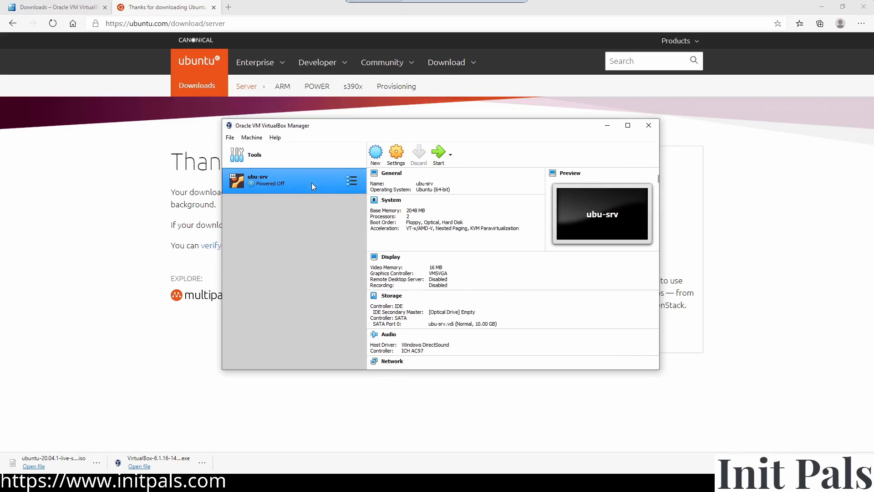
# - Reopen the ubu-srv network settings, check the host-only networks selectable for Adapter 2, and leave without saving
pyautogui.click(396, 154)
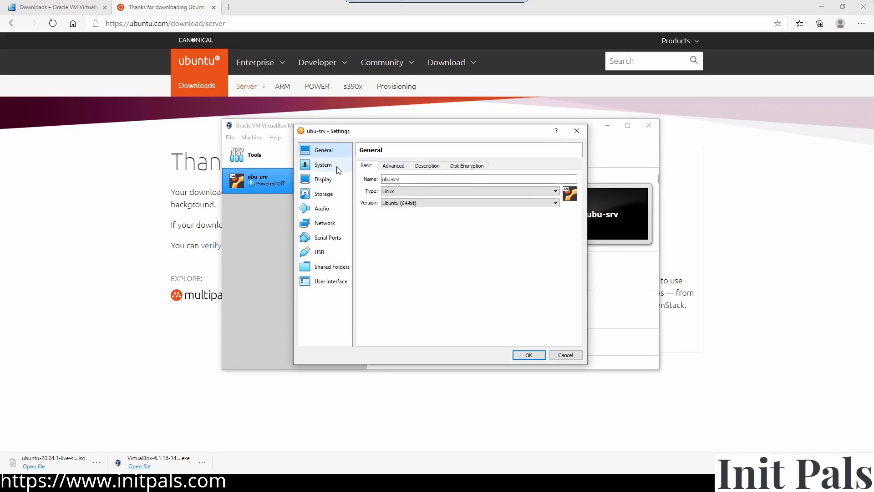
pyautogui.click(335, 223)
pyautogui.click(410, 166)
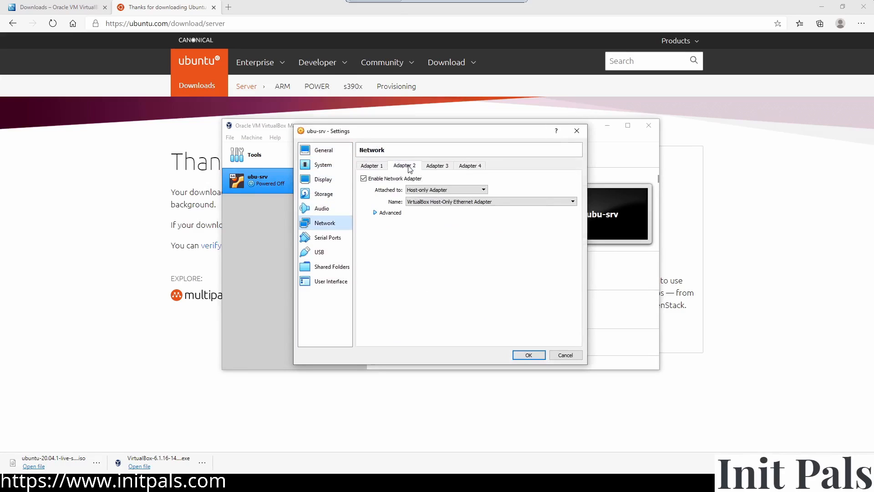
pyautogui.click(459, 203)
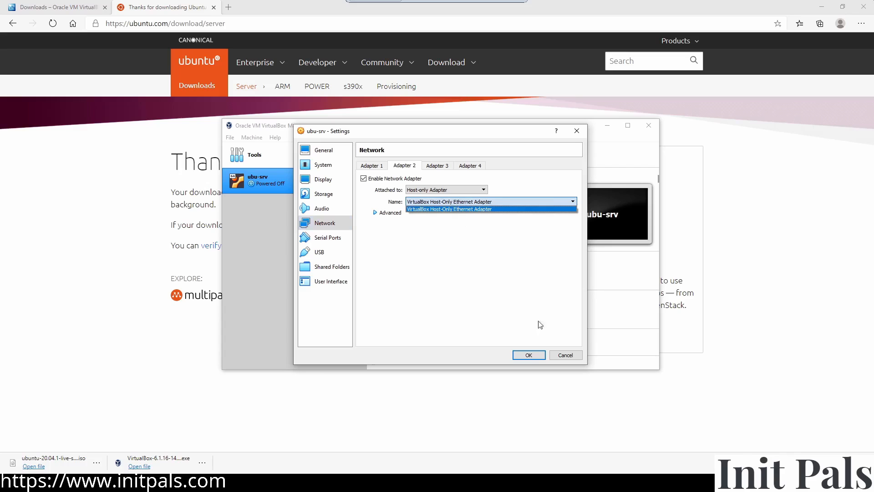
pyautogui.click(573, 355)
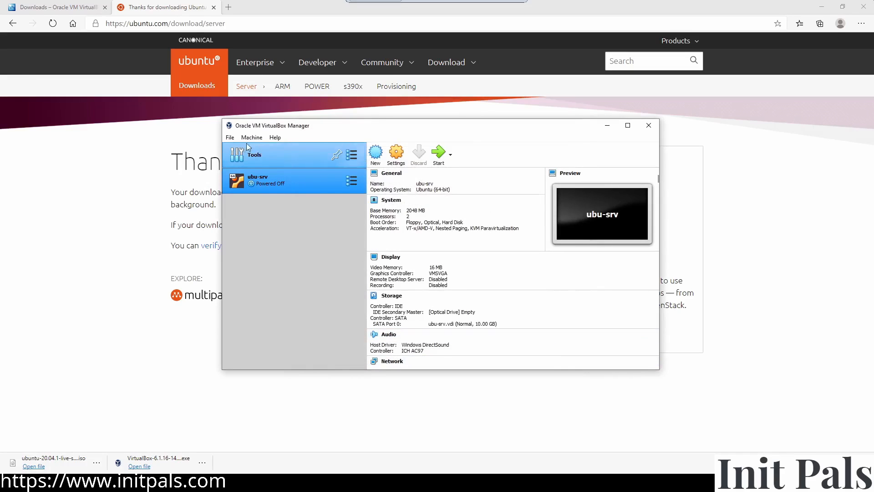
# - Open the Host Network Manager and examine the existing host-only adapter's IPv4 address and DHCP server status
pyautogui.click(230, 137)
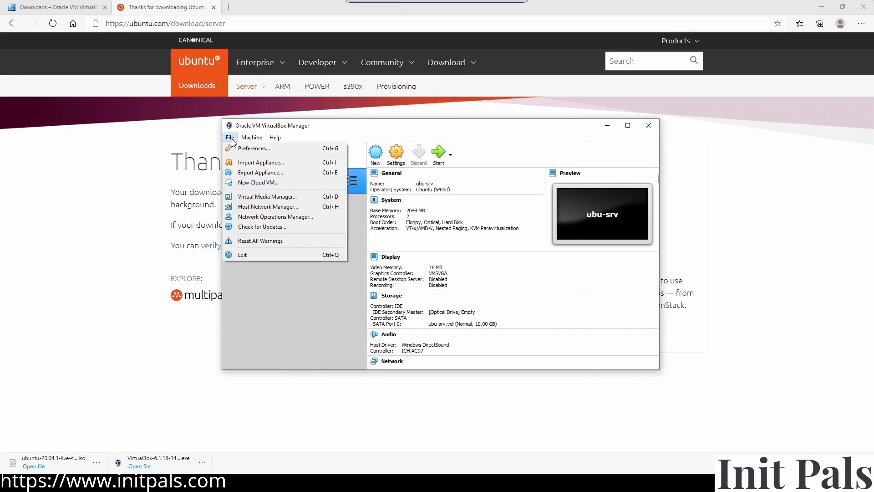
pyautogui.click(269, 207)
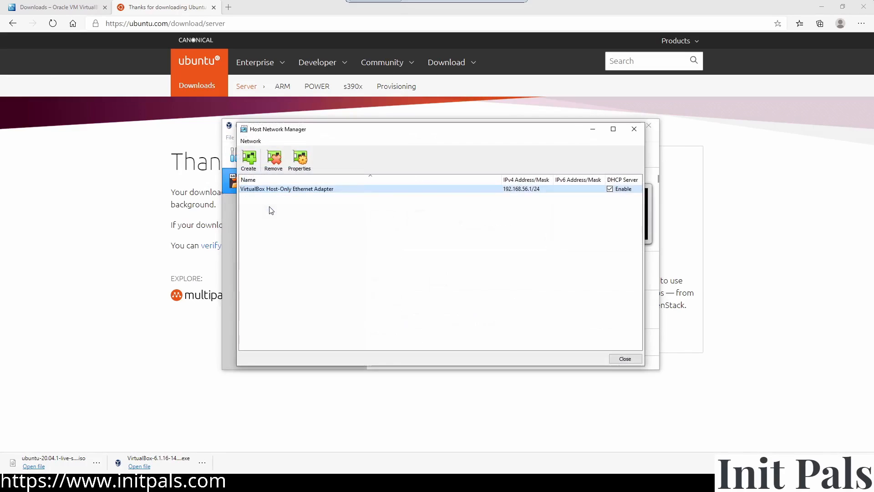
pyautogui.click(364, 191)
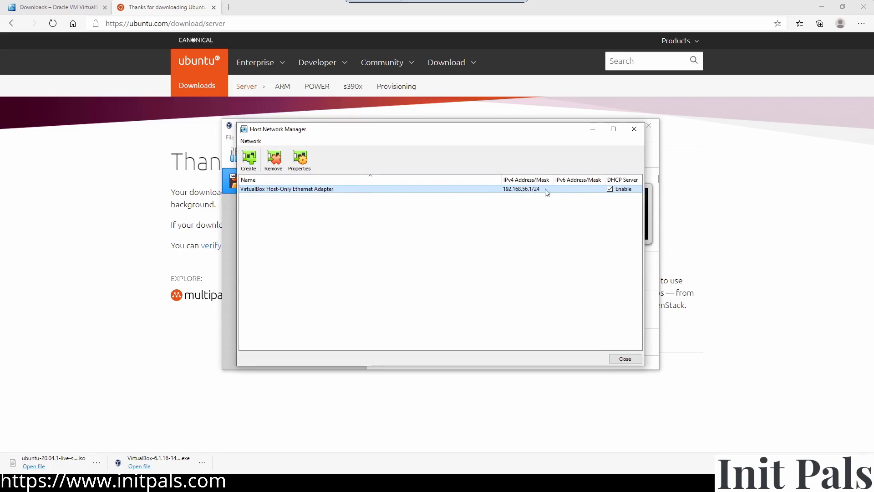
# - Create a second host-only network and inspect its adapter and DHCP server properties
pyautogui.click(249, 159)
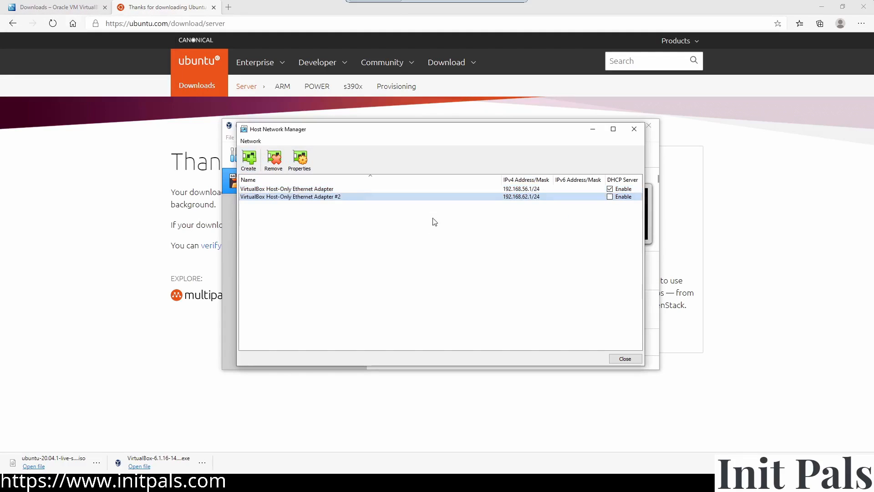
pyautogui.doubleClick(381, 199)
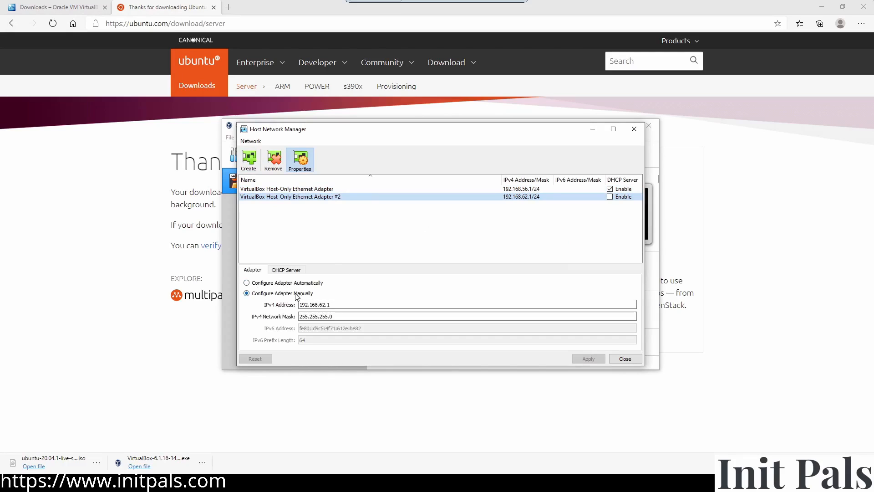
pyautogui.click(291, 270)
pyautogui.click(262, 271)
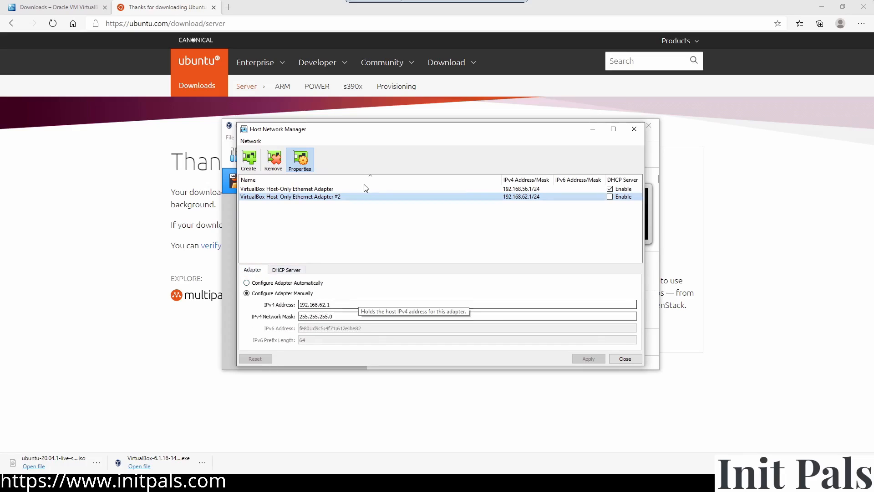
# - Remove VirtualBox Host-Only Ethernet Adapter #2 and close the Host Network Manager
pyautogui.rightClick(441, 197)
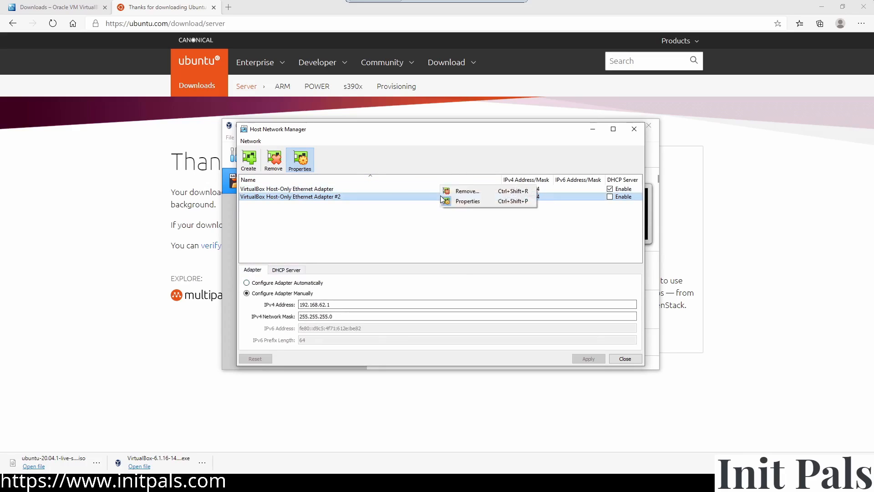
pyautogui.click(469, 192)
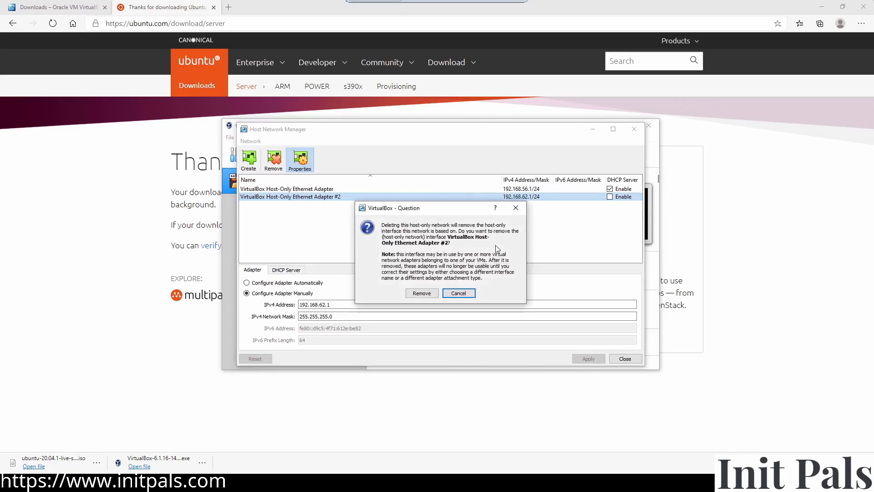
pyautogui.click(432, 293)
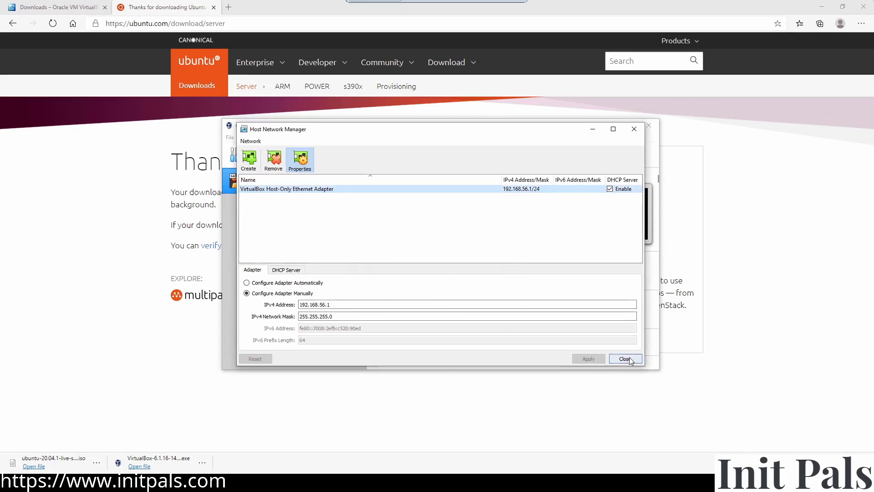
pyautogui.click(626, 359)
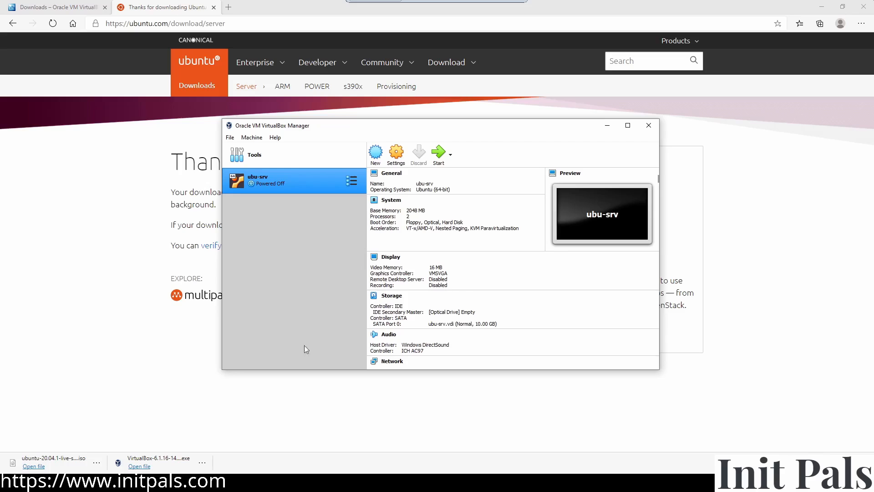
pyautogui.click(283, 489)
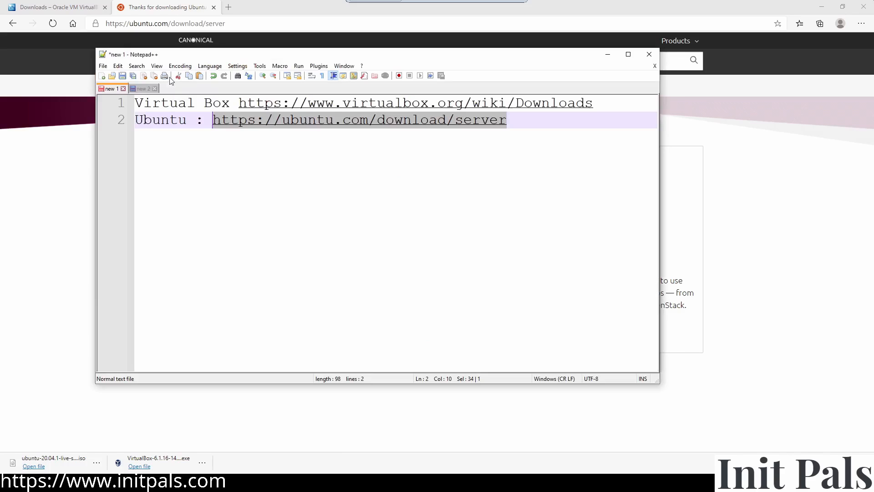
pyautogui.click(140, 89)
pyautogui.moveTo(409, 101); pyautogui.dragTo(205, 98)
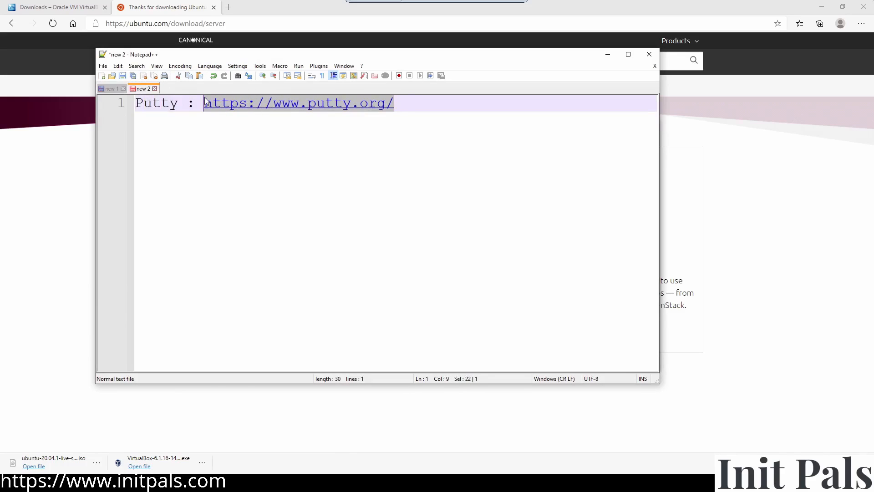
pyautogui.click(773, 152)
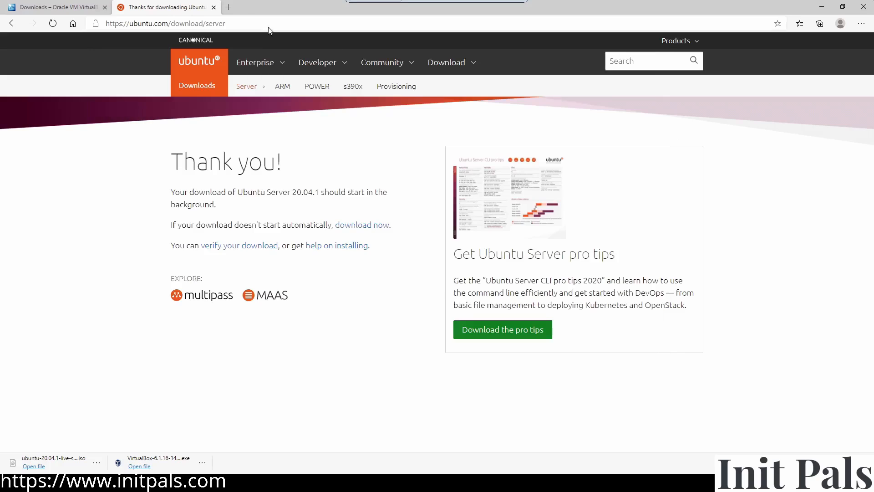
pyautogui.click(234, 8)
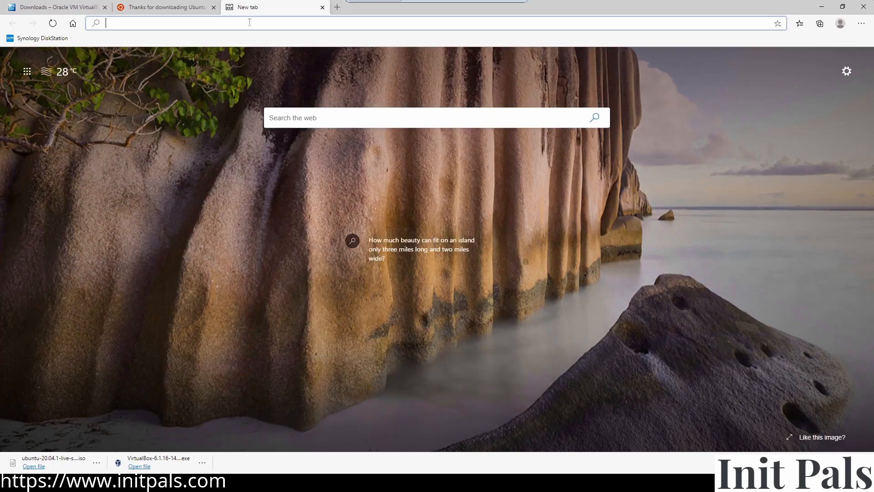
pyautogui.write('https://www.putty.org/')
pyautogui.press('Return')
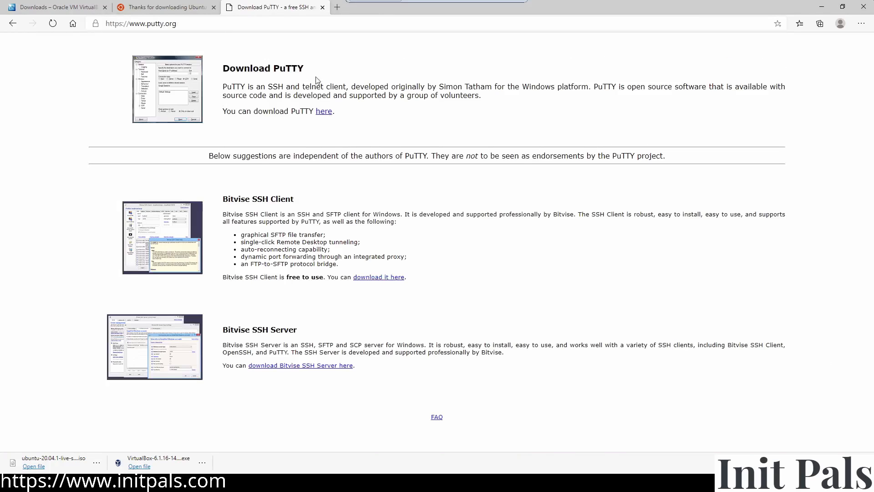
# - Go to the PuTTY download page and download the standalone 64-bit putty.exe
pyautogui.click(325, 113)
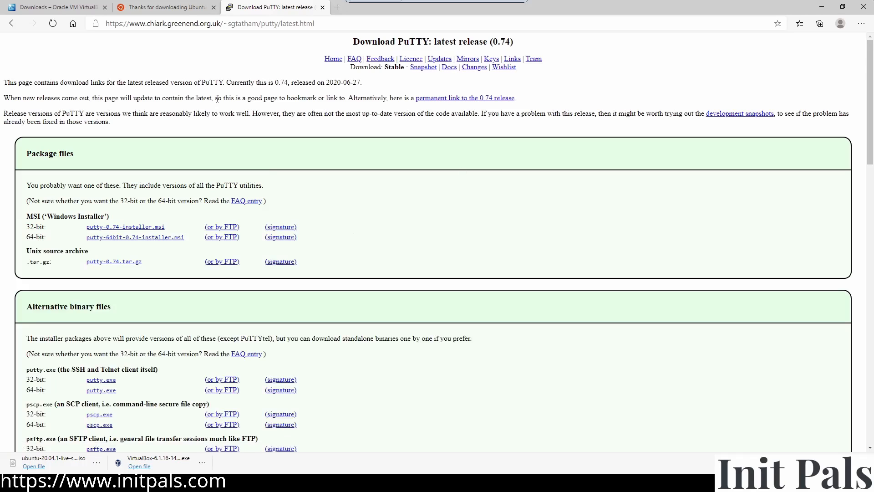
pyautogui.scroll(-8, 228, 287)
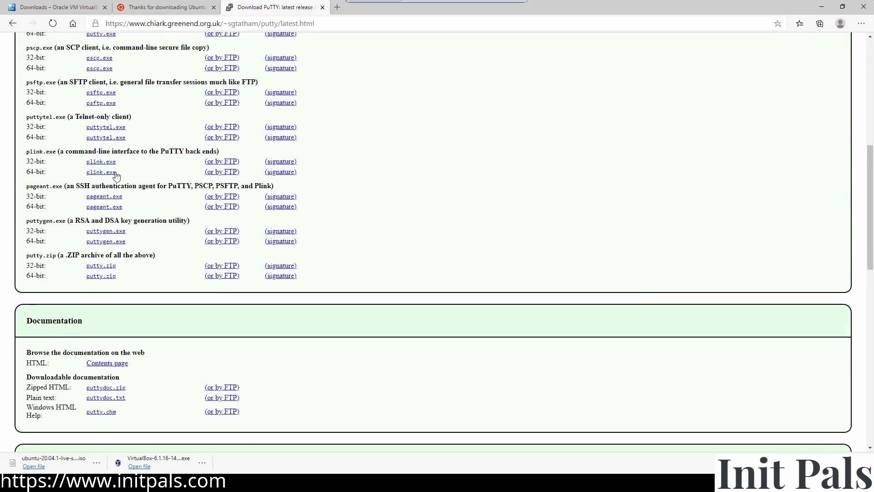
pyautogui.scroll(3, 111, 174)
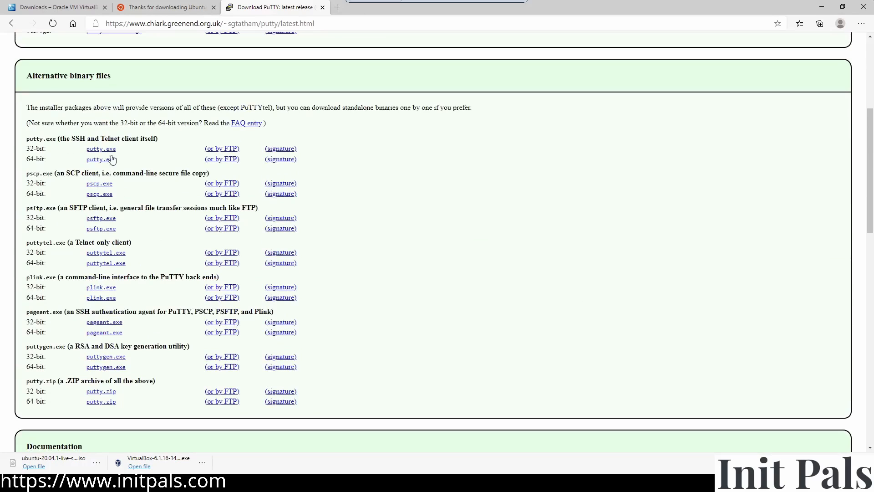
pyautogui.click(100, 160)
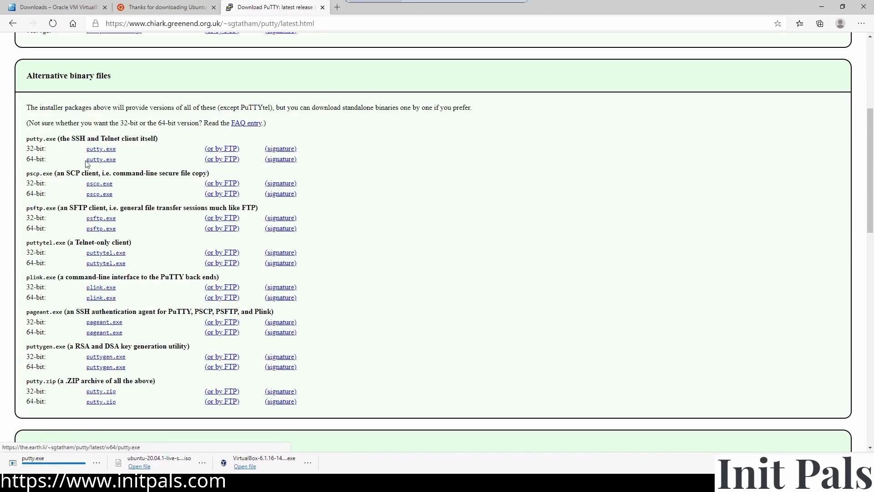
# - Show the downloaded putty.exe in its folder and launch it
pyautogui.click(96, 462)
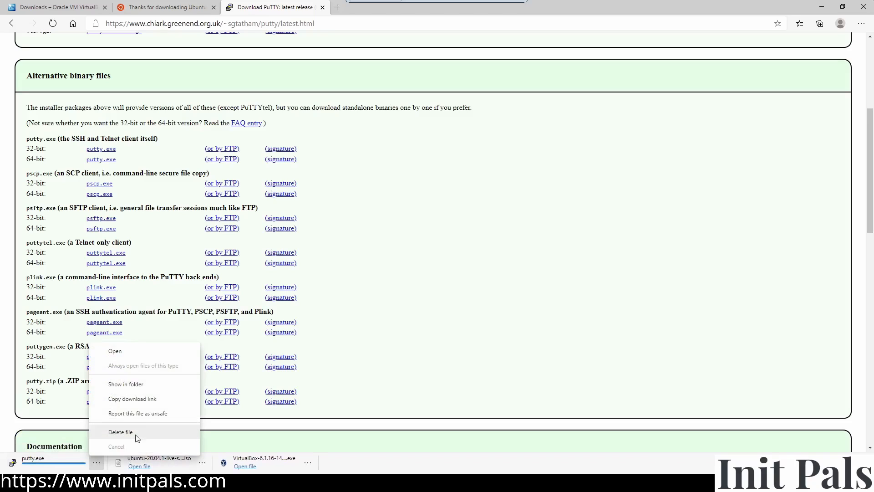
pyautogui.click(148, 386)
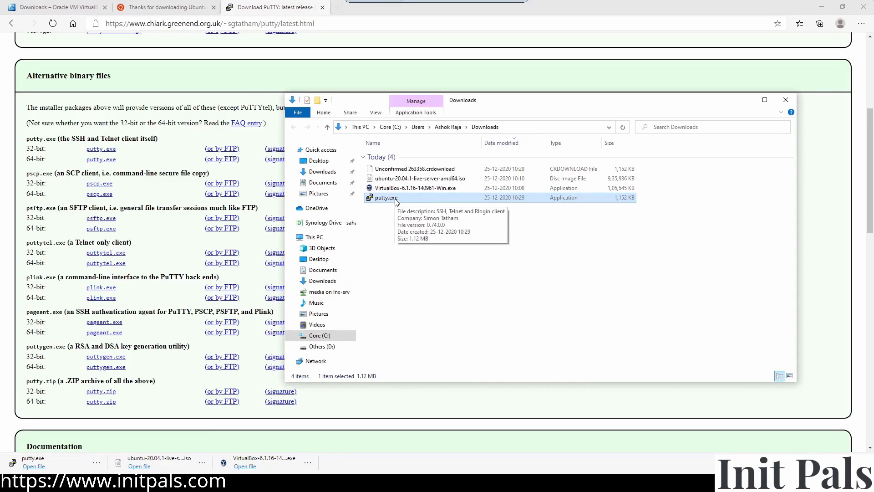
pyautogui.click(406, 212)
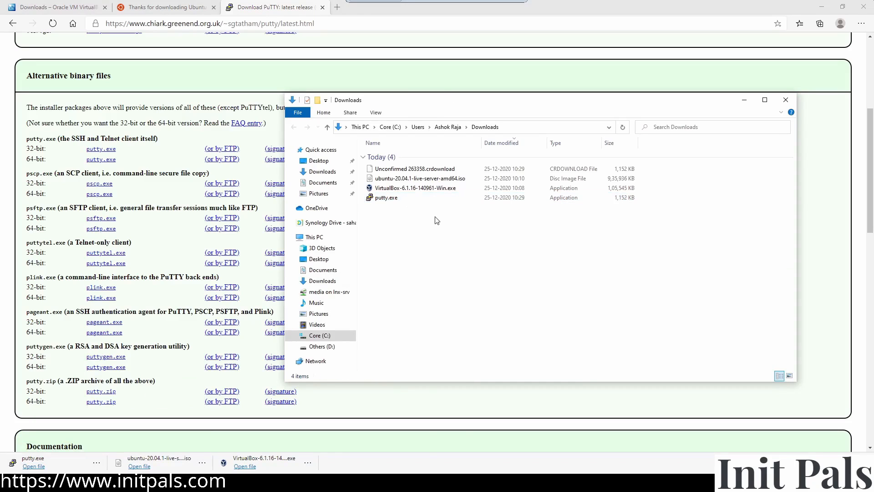
pyautogui.doubleClick(388, 199)
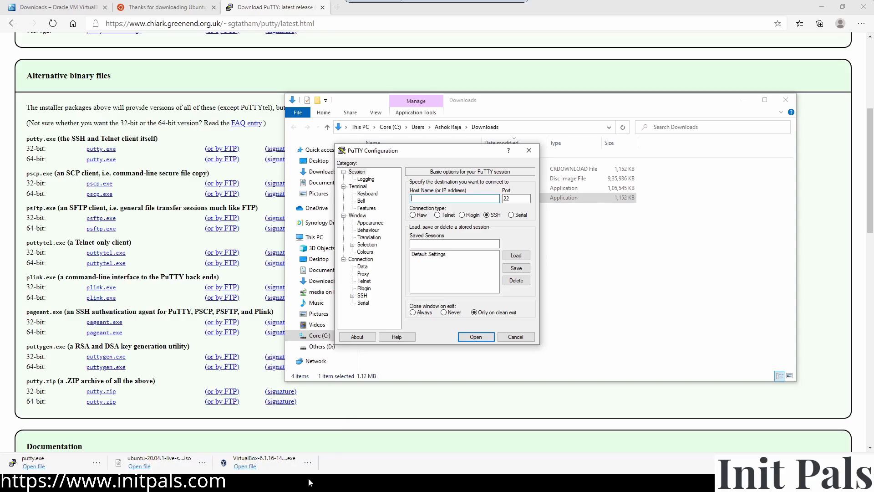
# - Switch back to VirtualBox Manager, start the ubu-srv virtual machine, and dismiss the auto capture keyboard notice
pyautogui.click(327, 487)
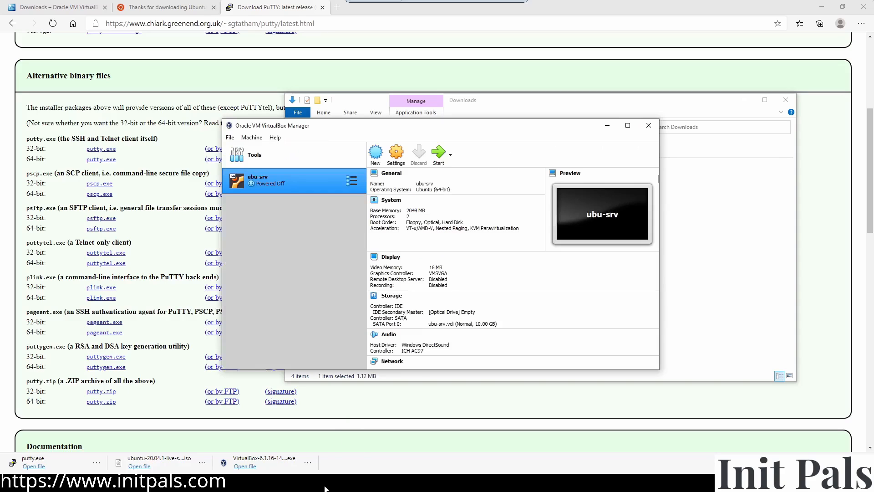
pyautogui.click(438, 154)
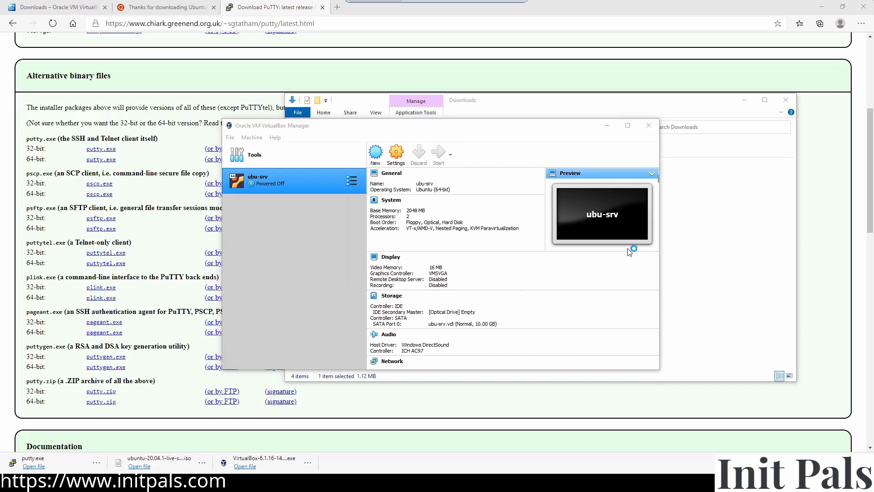
pyautogui.click(425, 276)
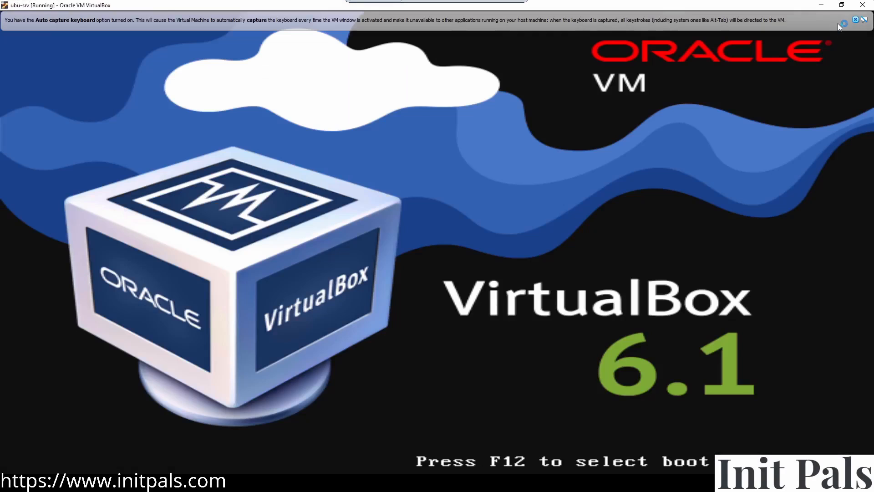
pyautogui.click(854, 21)
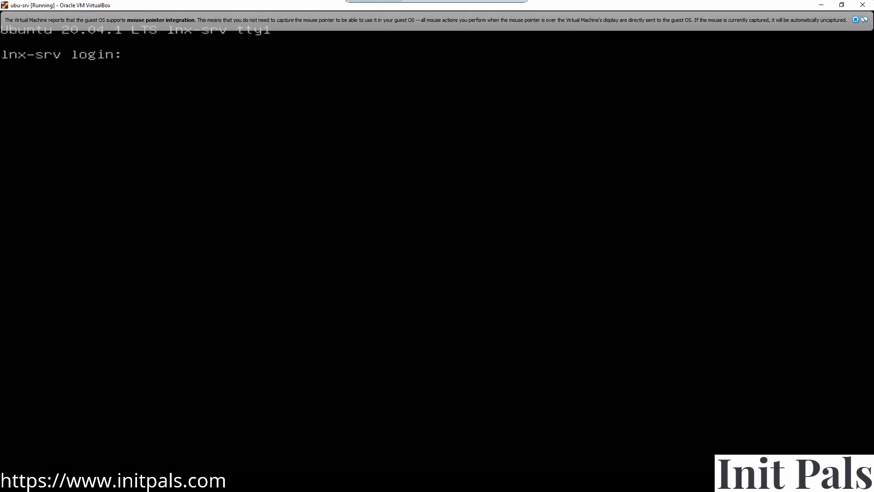
# - Log in to the server as lnx-usr with the account password and list its network interfaces with ip a
pyautogui.write('lnx-usr')
pyautogui.press('Return')
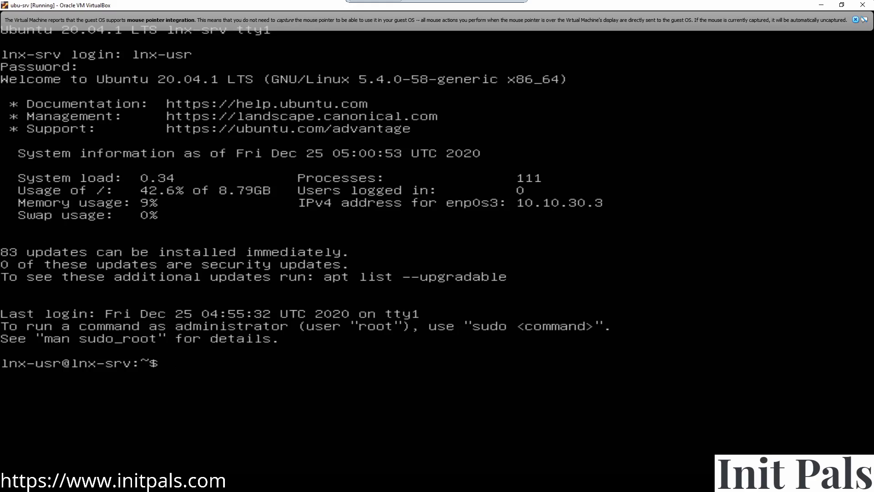
pyautogui.write('ip a')
pyautogui.press('Return')
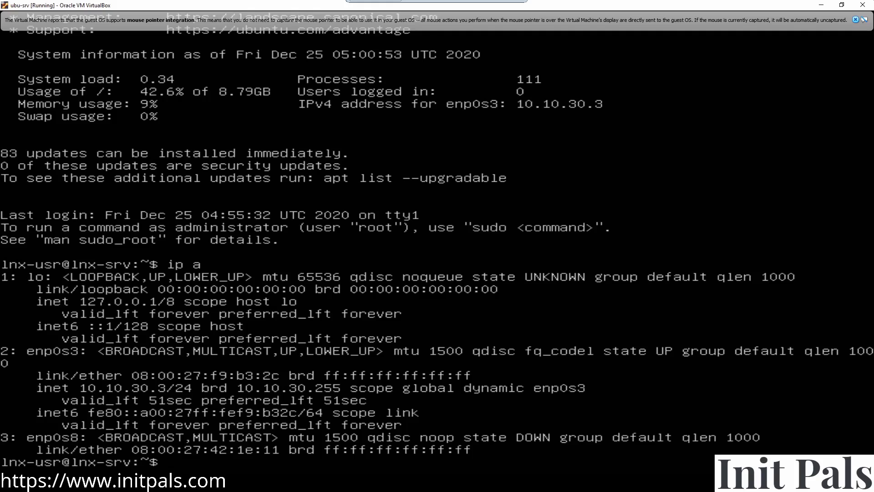
# - List only the server's inet addresses with ip a | grep inet and minimize the virtual machine window
pyautogui.write('ip a | grep inet')
pyautogui.press('Return')
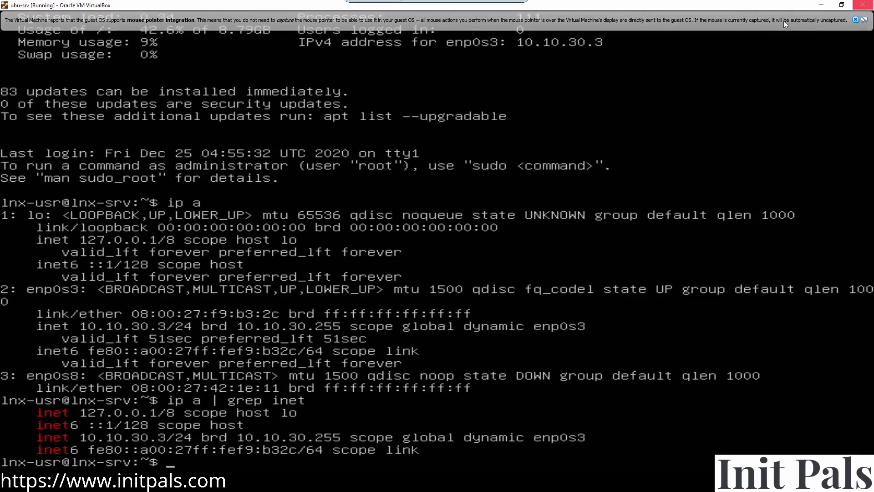
pyautogui.click(822, 6)
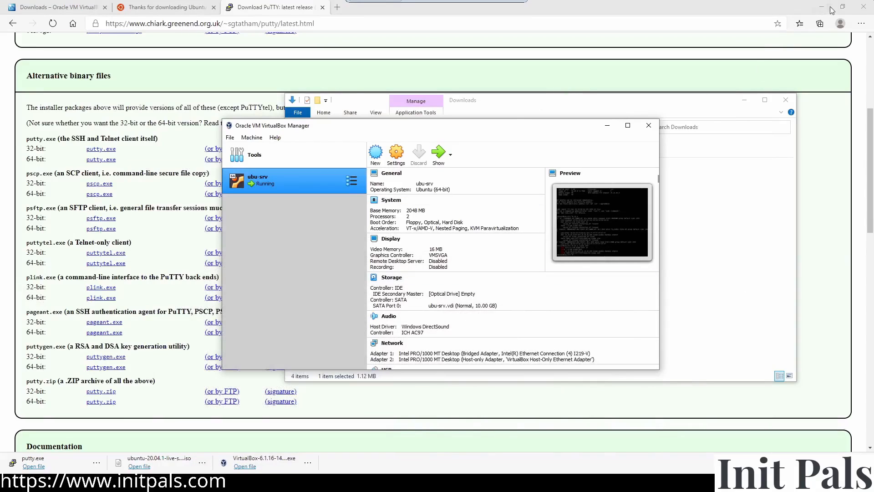
# - Switch to PuTTY, set the host to 10.10.30.3, and save the session as lnx-srv
pyautogui.click(349, 489)
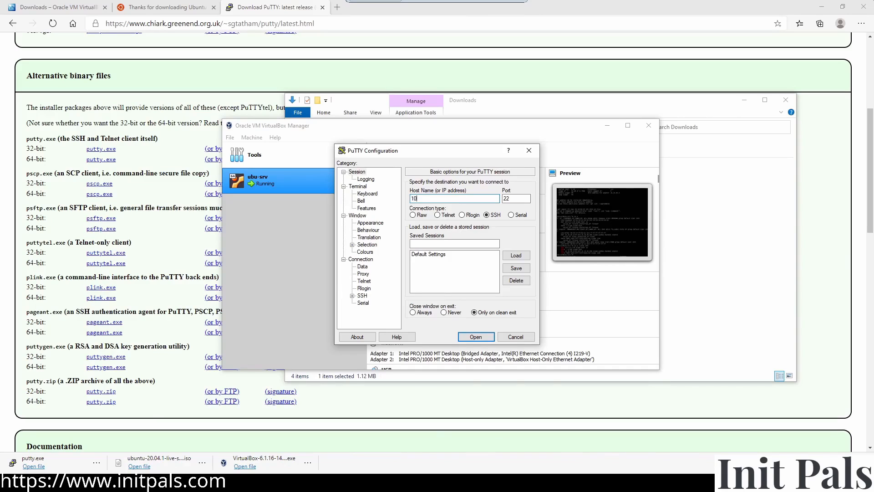
pyautogui.write('10.30.3')
pyautogui.click(465, 241)
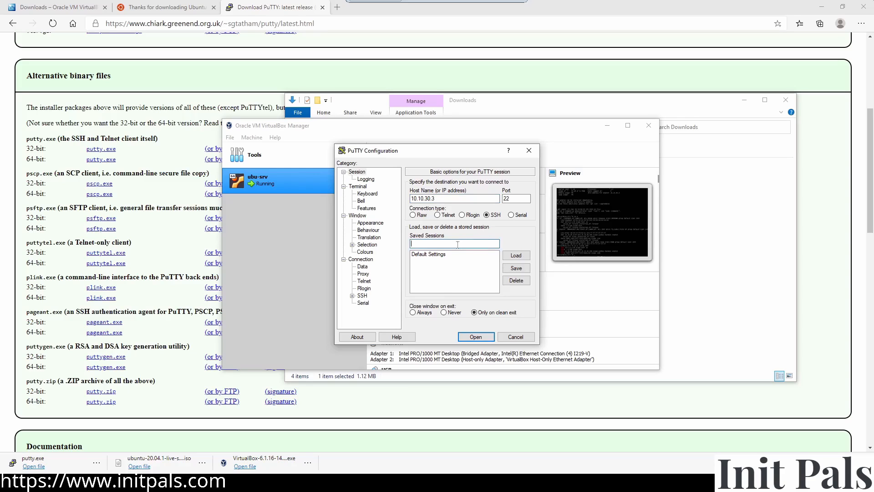
pyautogui.write('lnx-srv')
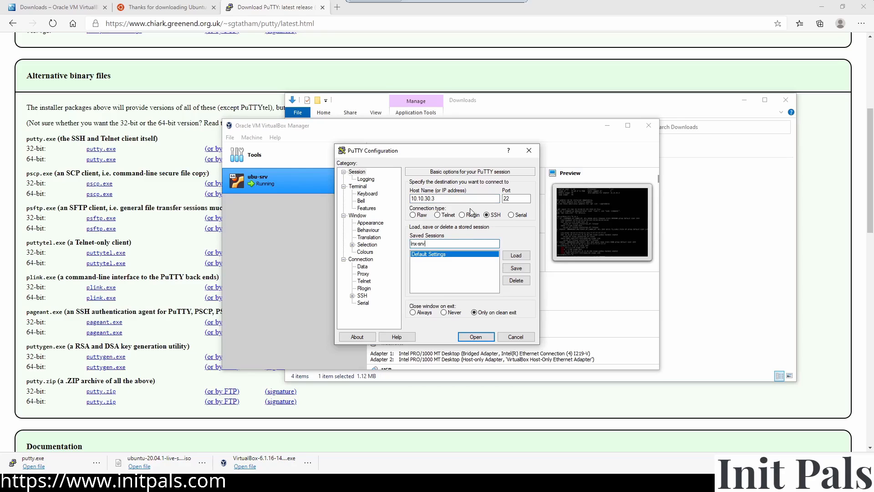
pyautogui.click(516, 267)
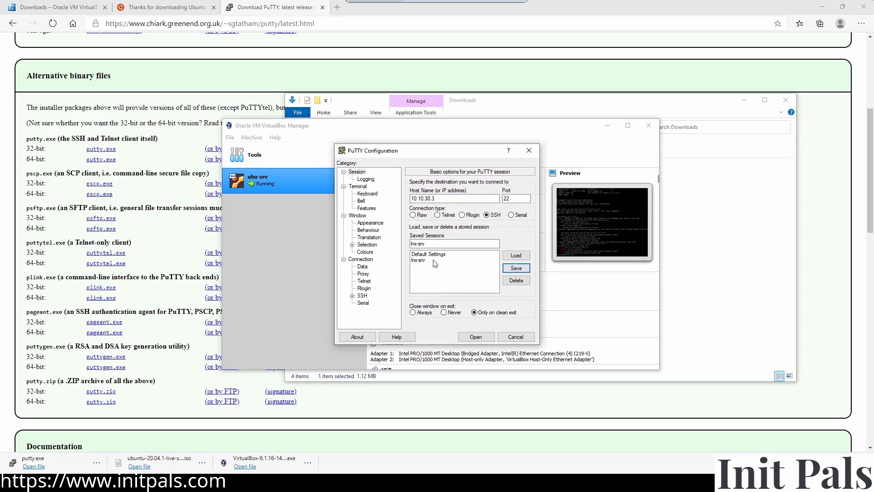
# - Try to connect to the server with the saved lnx-srv session and close the inactive terminal window
pyautogui.click(435, 260)
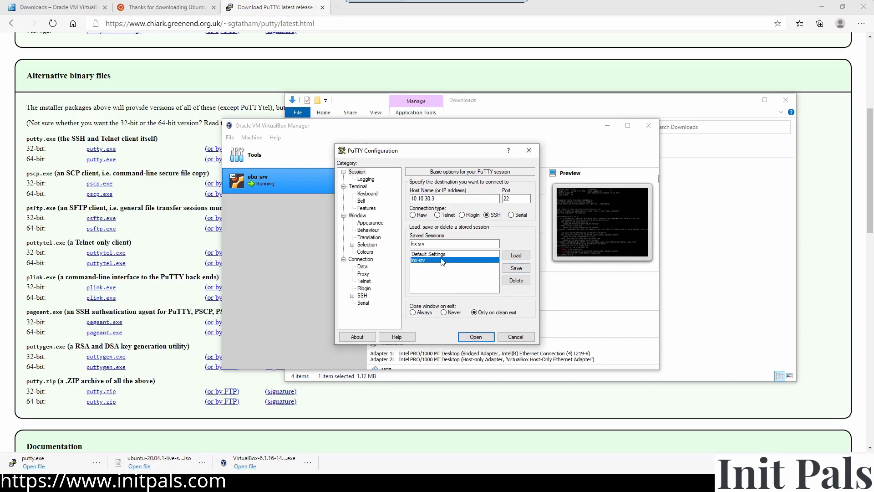
pyautogui.click(482, 337)
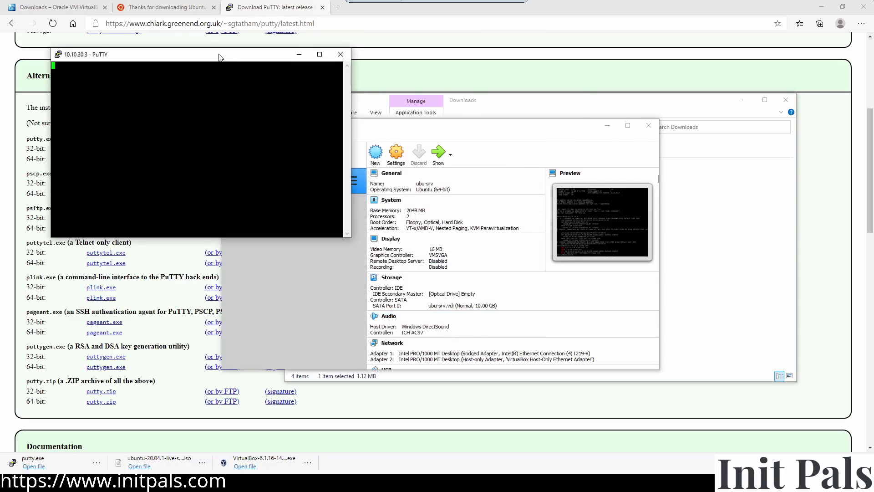
pyautogui.moveTo(219, 56); pyautogui.dragTo(445, 89)
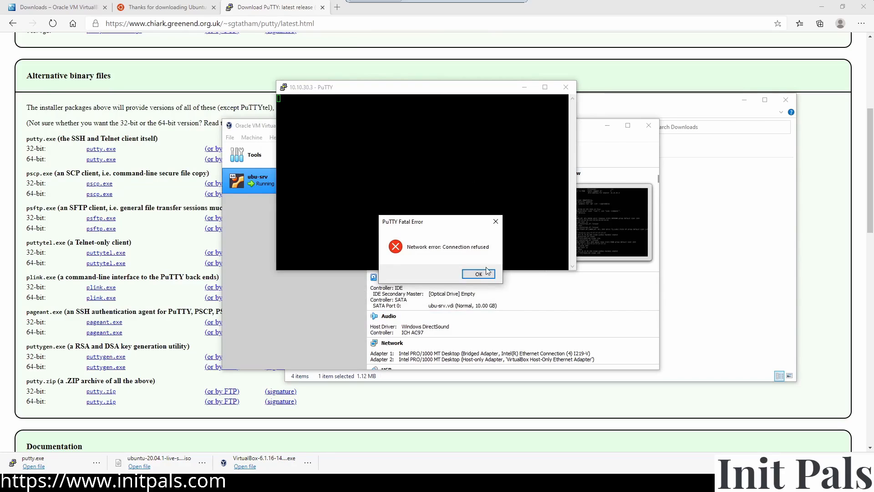
pyautogui.click(477, 273)
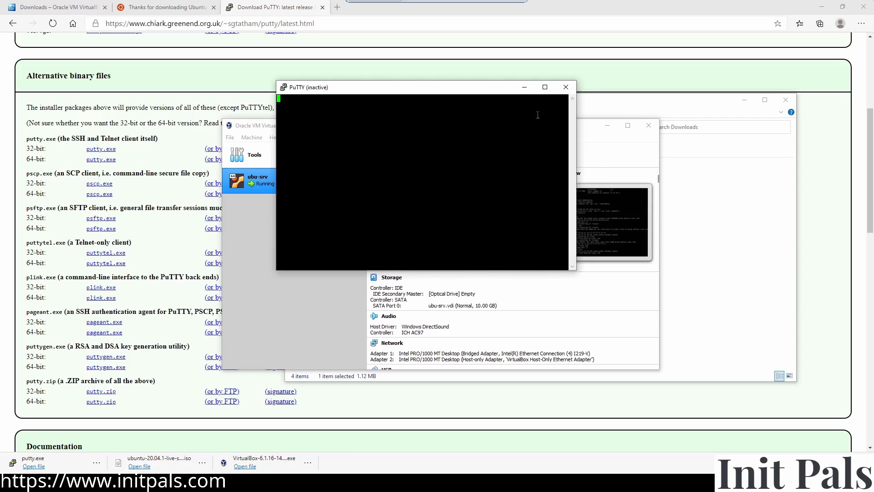
pyautogui.click(566, 86)
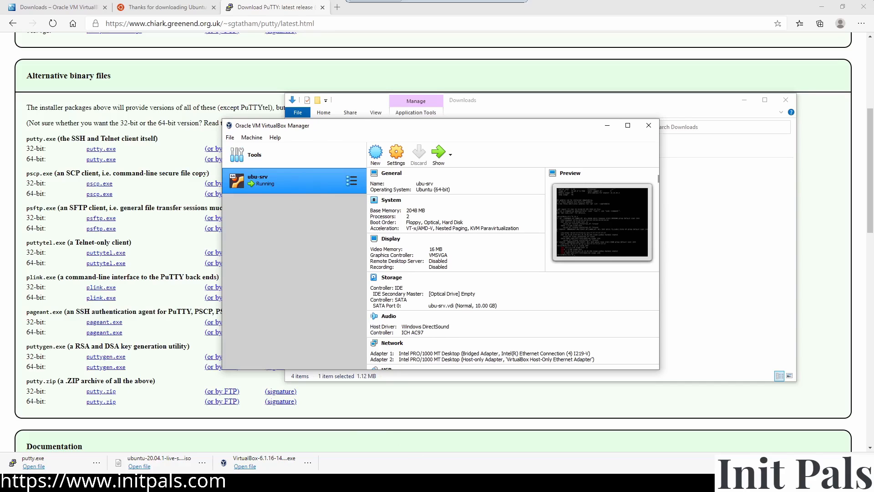
# - Return to the ubu-srv virtual machine console and run sudo apt install openssh-server
pyautogui.click(109, 489)
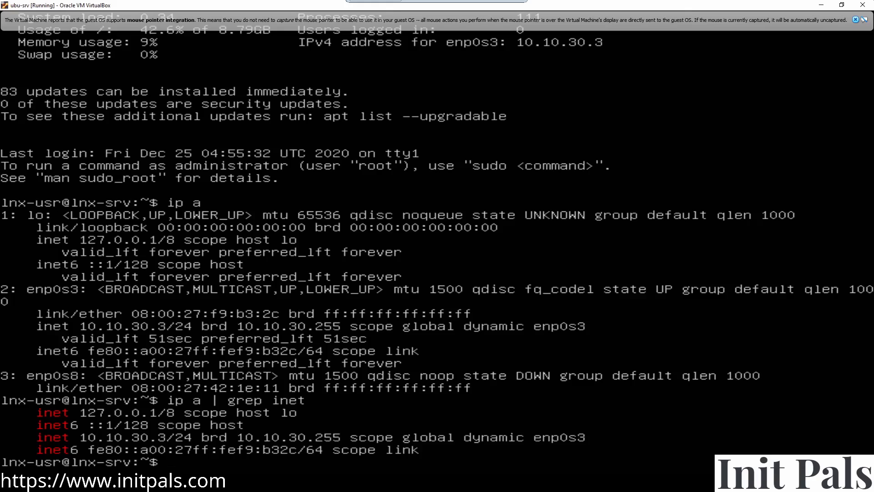
pyautogui.write('sudo openssh')
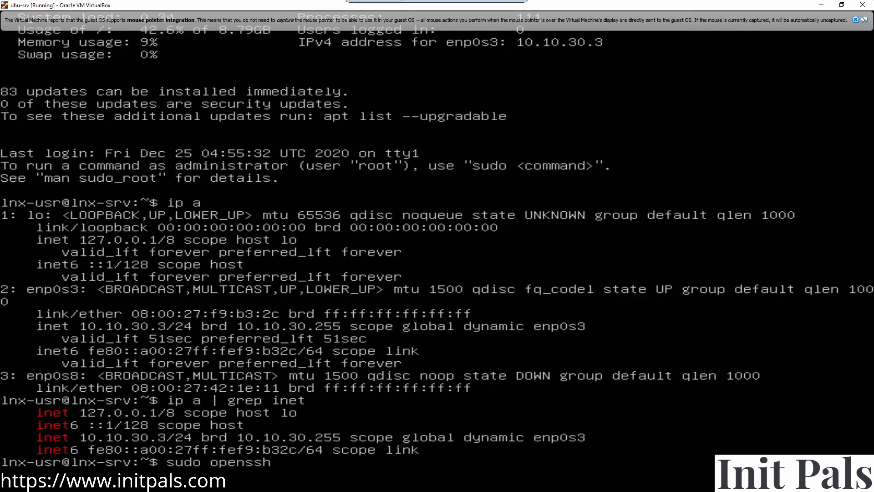
pyautogui.write('-server')
pyautogui.hotkey('ctrl', 'Left')
pyautogui.hotkey('ctrl', 'Left')
pyautogui.press('Right')
pyautogui.press('Right')
pyautogui.press('Right')
pyautogui.write('apt ')
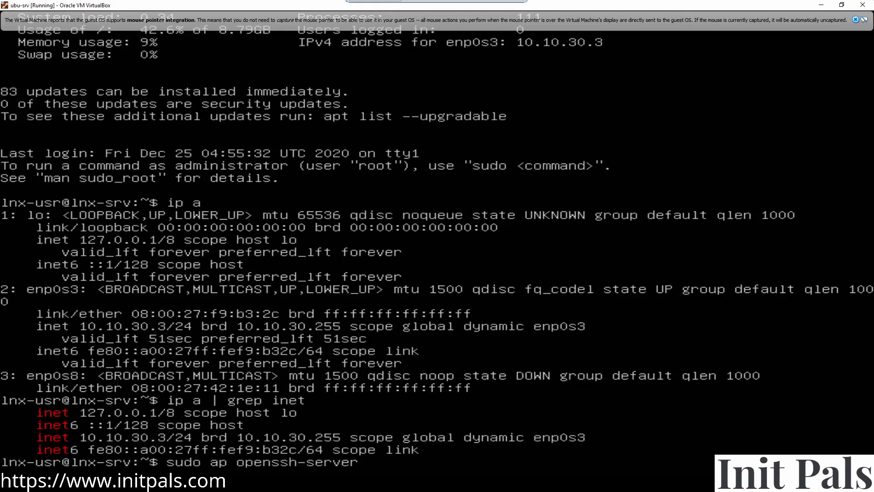
pyautogui.write('install')
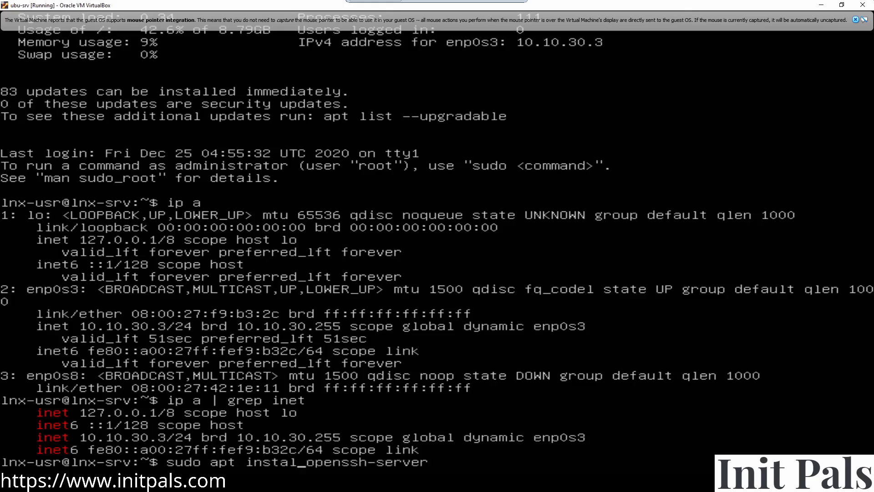
pyautogui.press('Return')
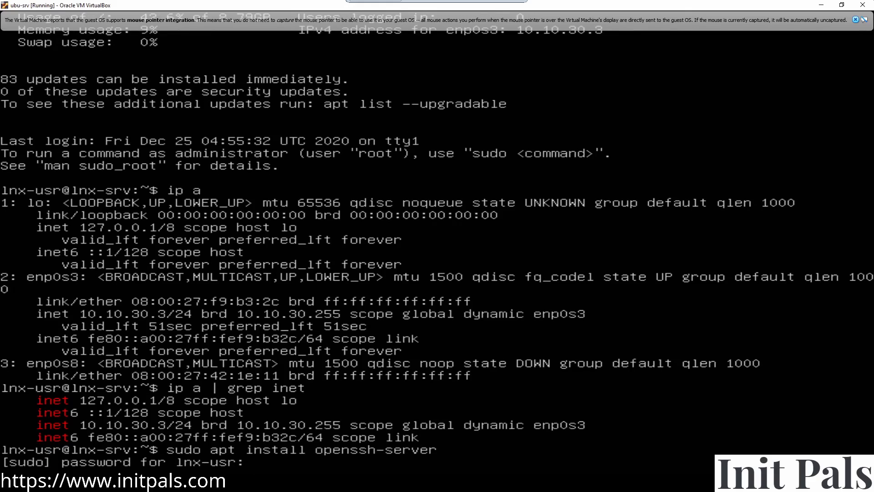
# - Enter the sudo account password and approve the openssh-server installation with y
pyautogui.press('Return')
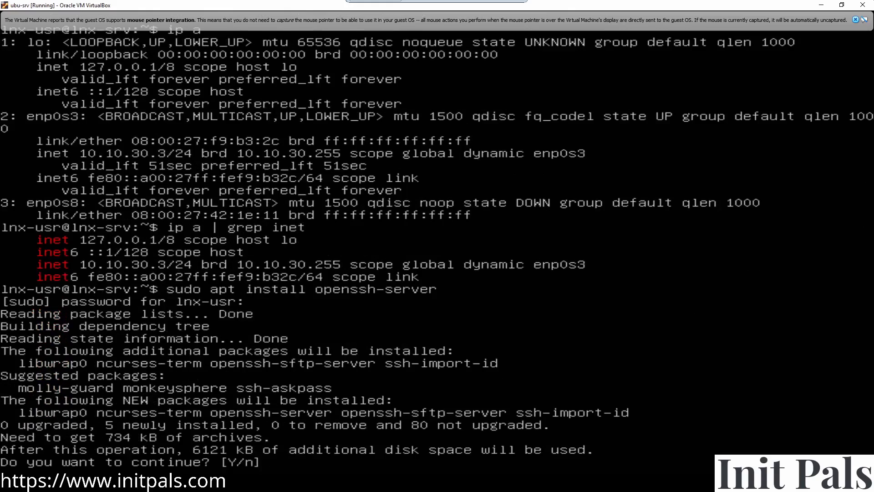
pyautogui.write('y')
pyautogui.press('Return')
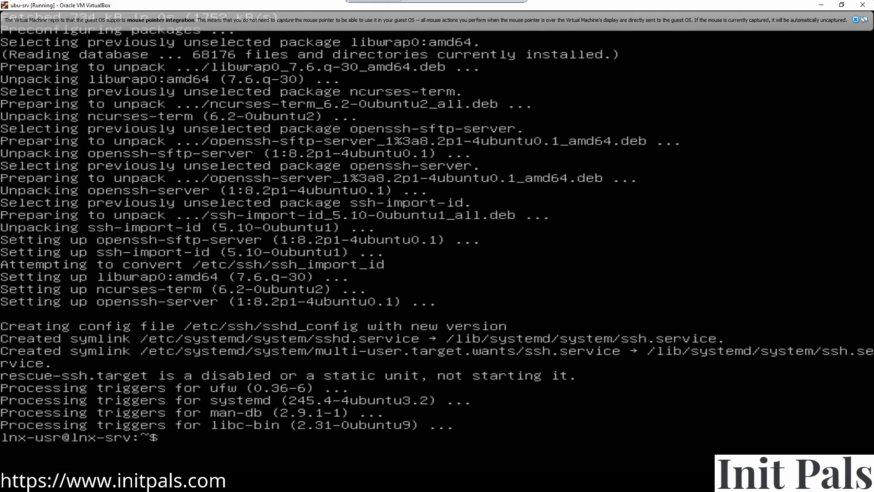
# - Launch putty.exe from the Downloads folder, open the saved lnx-srv session, and accept and cache the server's host key
pyautogui.click(249, 488)
pyautogui.doubleClick(416, 196)
pyautogui.click(447, 261)
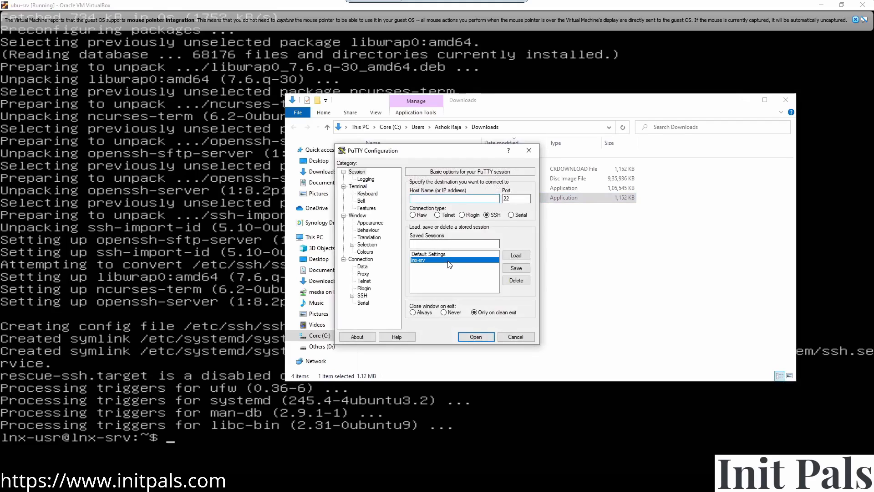
pyautogui.doubleClick(448, 262)
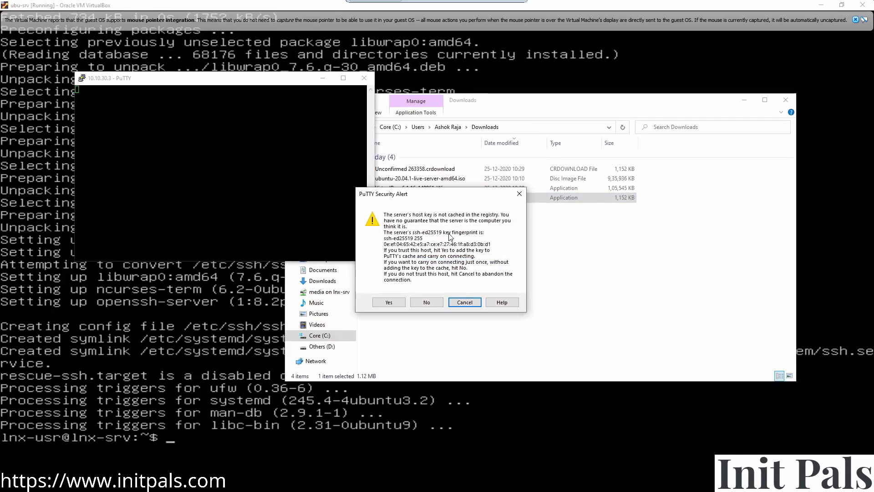
pyautogui.click(402, 305)
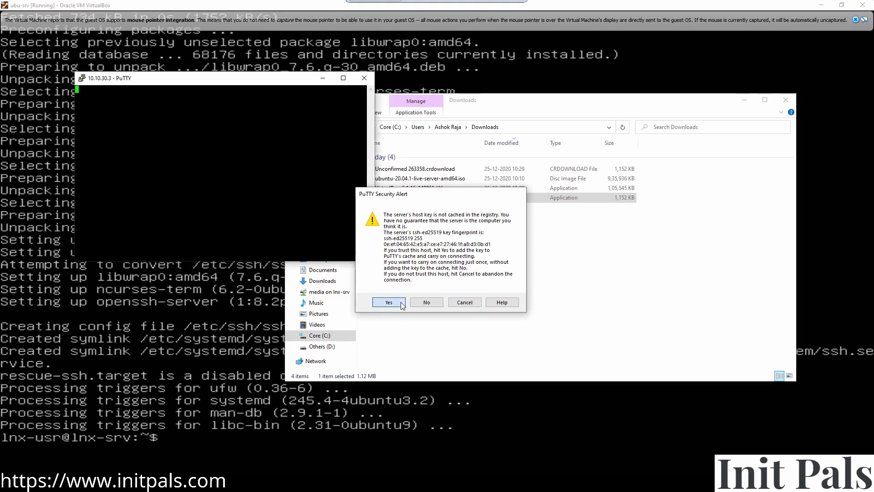
# - Log in to the server over SSH as lnx-usr with the account password
pyautogui.moveTo(284, 83); pyautogui.dragTo(568, 117)
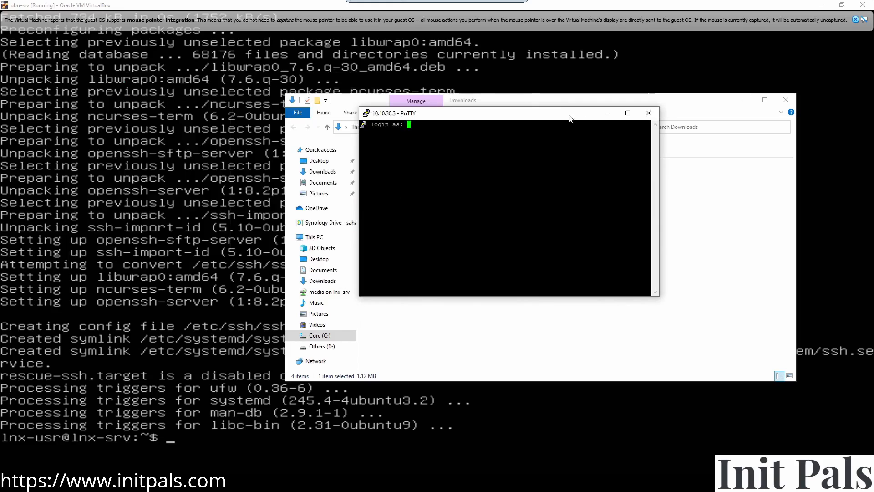
pyautogui.write('lnx-')
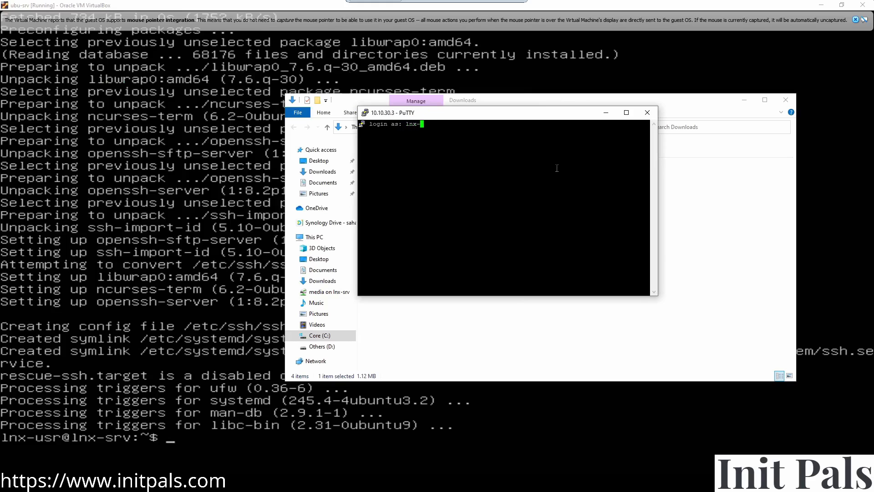
pyautogui.write('usr')
pyautogui.press('Return')
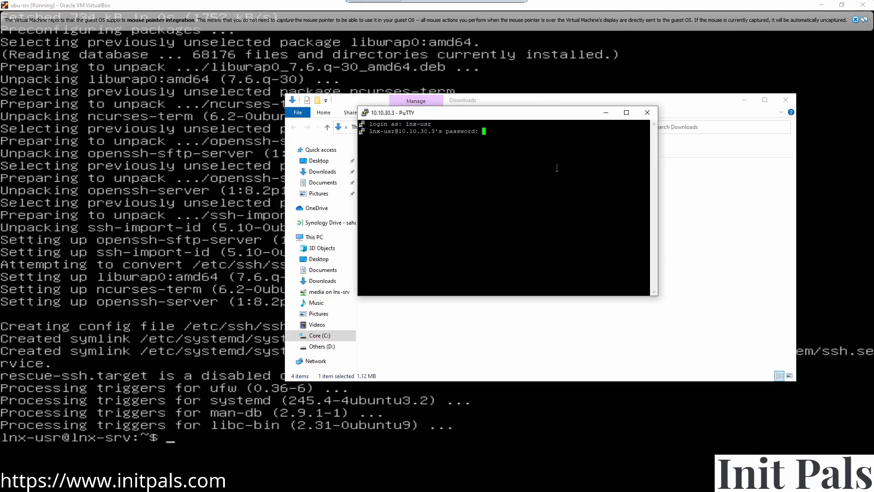
pyautogui.press('Return')
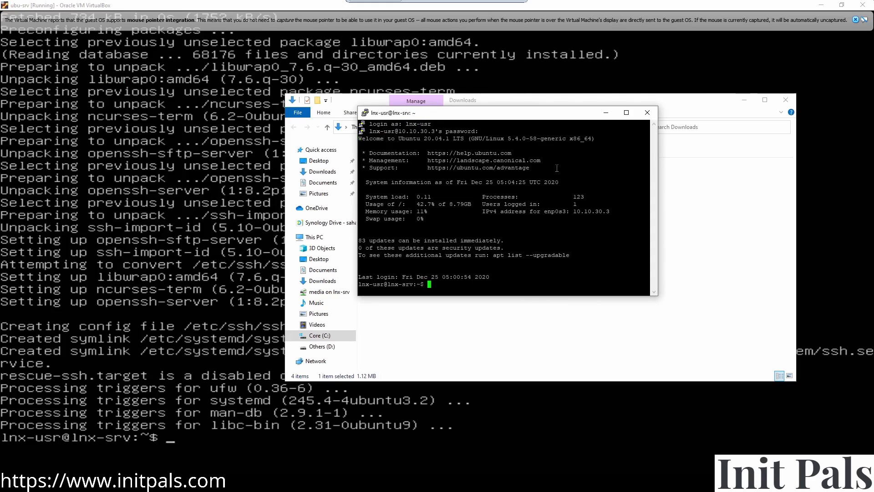